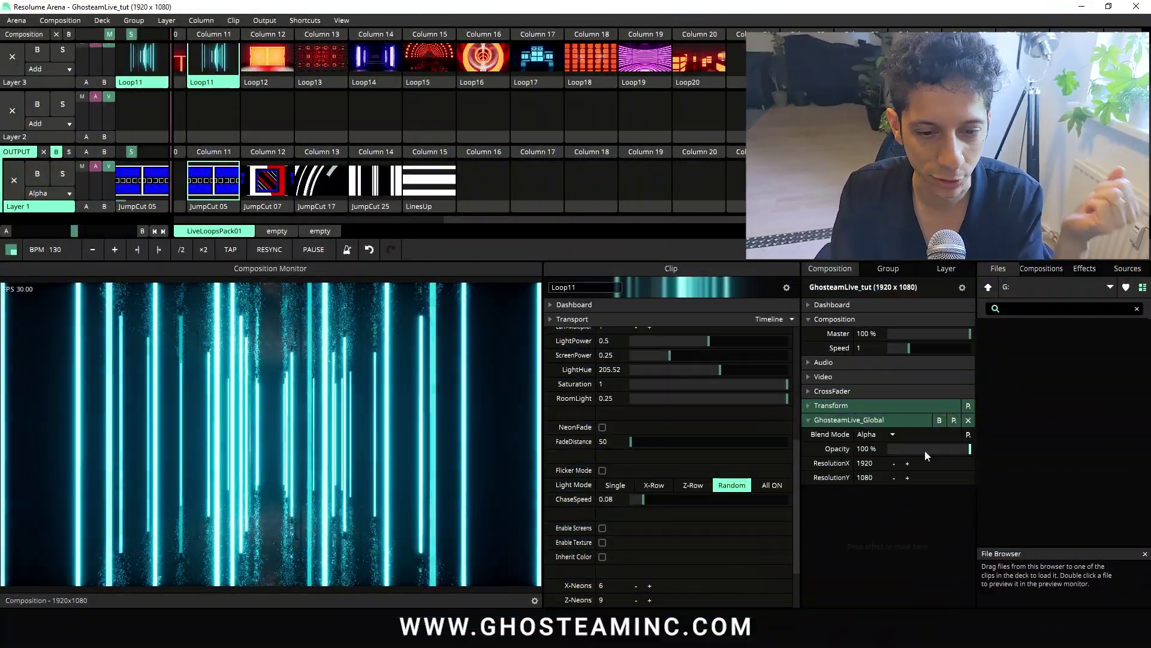
- Enable Drive on Loop11, reduce X-Neons to 4 columns, and turn on textured screens
{"action": "scroll", "coordinate": [624, 540], "scroll_direction": "down", "scroll_amount": 2}
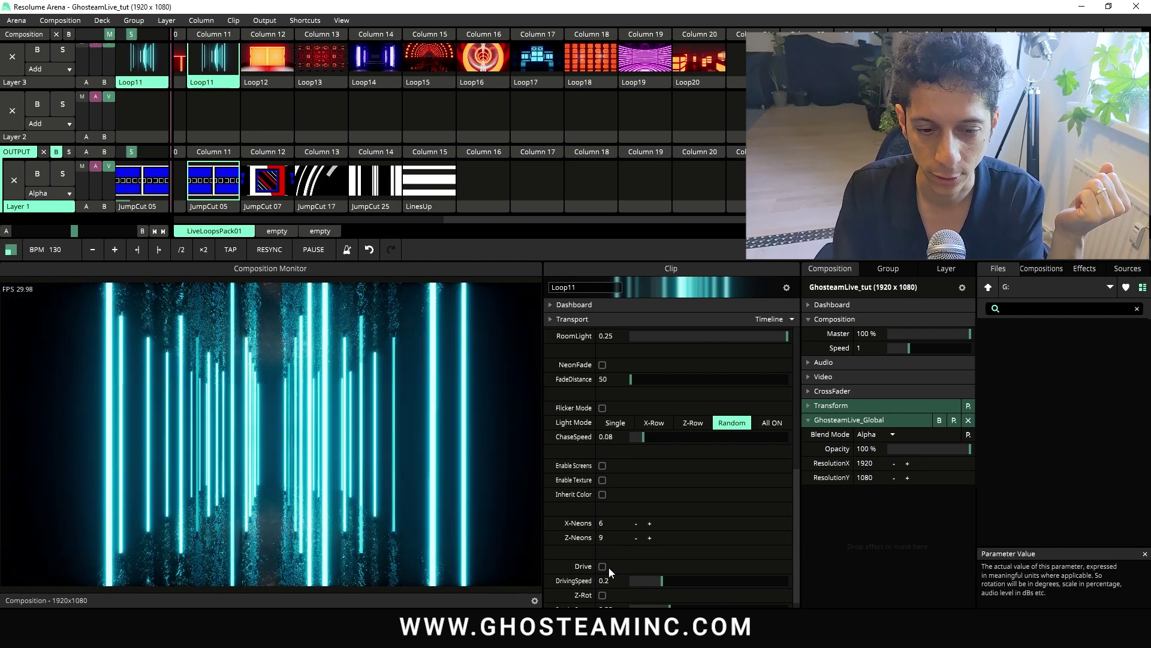
{"action": "left_click", "coordinate": [602, 566]}
{"action": "left_click", "coordinate": [636, 523]}
{"action": "left_click", "coordinate": [637, 523]}
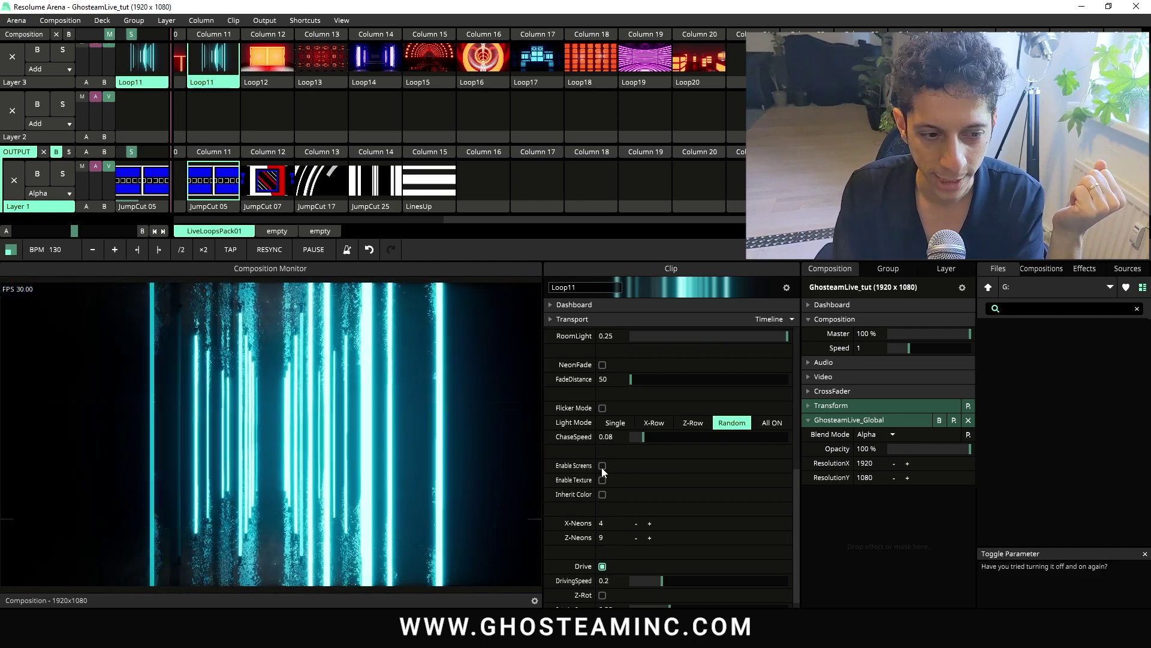
{"action": "left_click", "coordinate": [602, 466]}
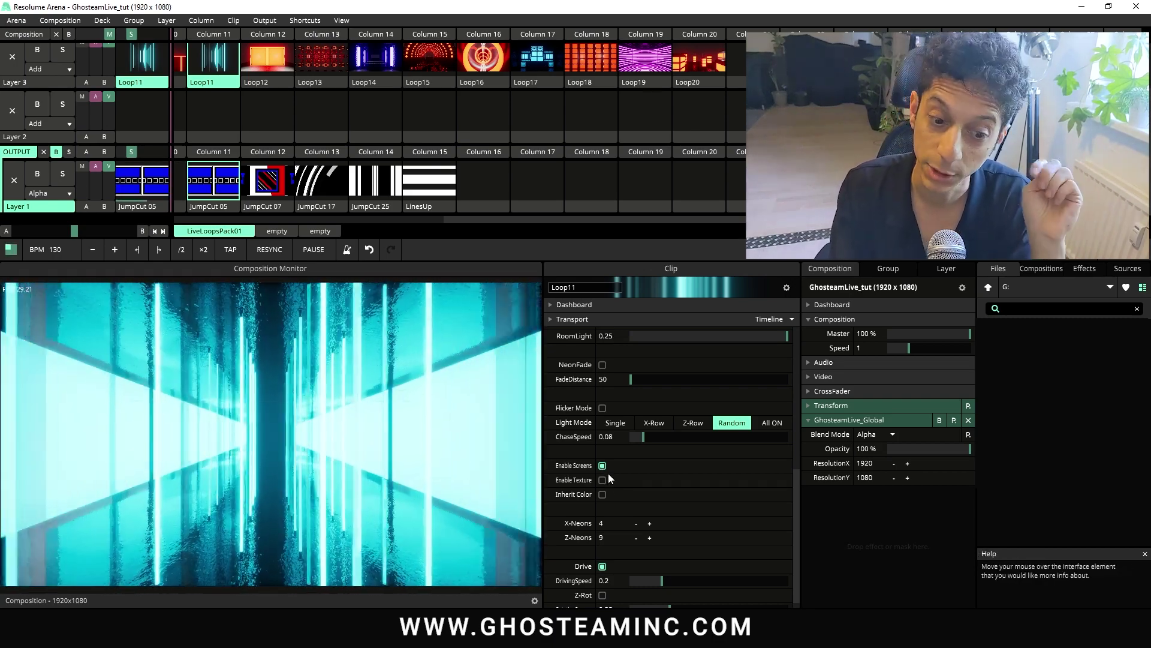
{"action": "left_click", "coordinate": [602, 480]}
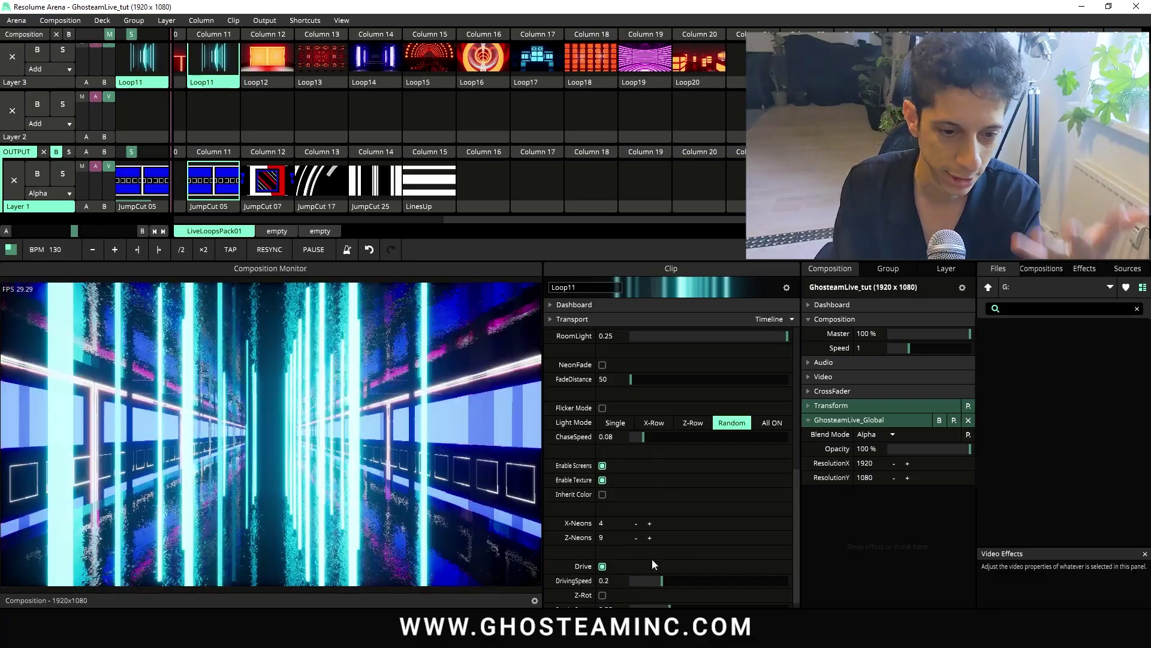
- Enable Z-Rot, set Light Mode to X-Row, and lower LightHue to 75.86
{"action": "left_click", "coordinate": [602, 595]}
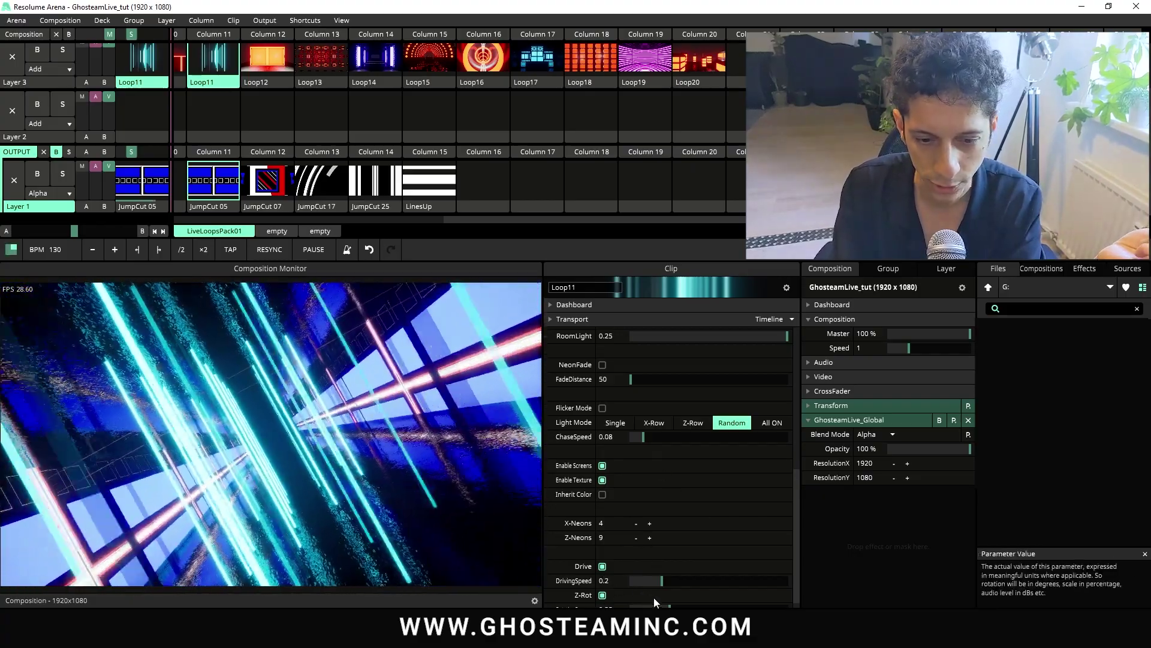
{"action": "left_click", "coordinate": [692, 423]}
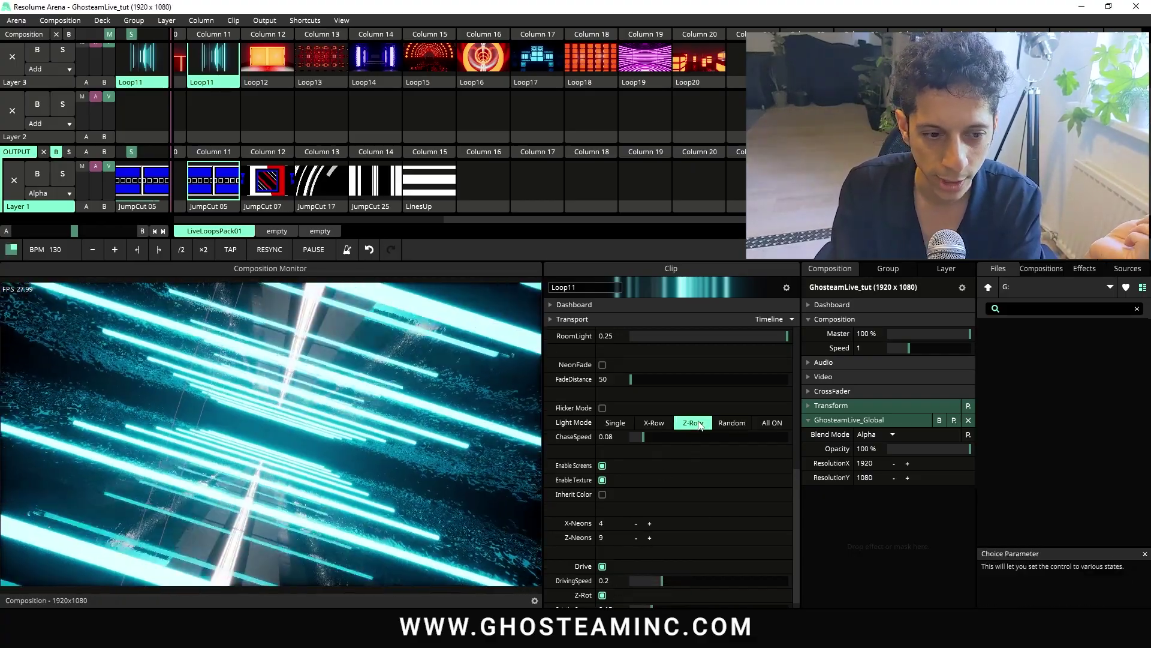
{"action": "scroll", "coordinate": [663, 419], "scroll_direction": "up", "scroll_amount": 2}
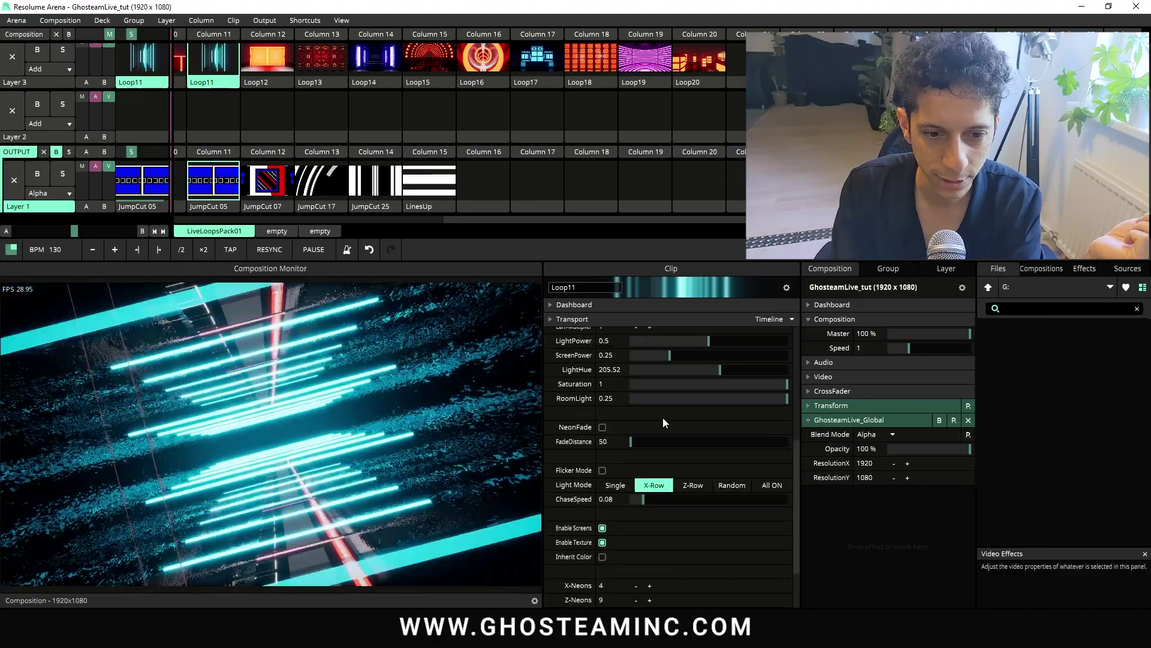
{"action": "left_click_drag", "start_coordinate": [709, 369], "coordinate": [664, 369]}
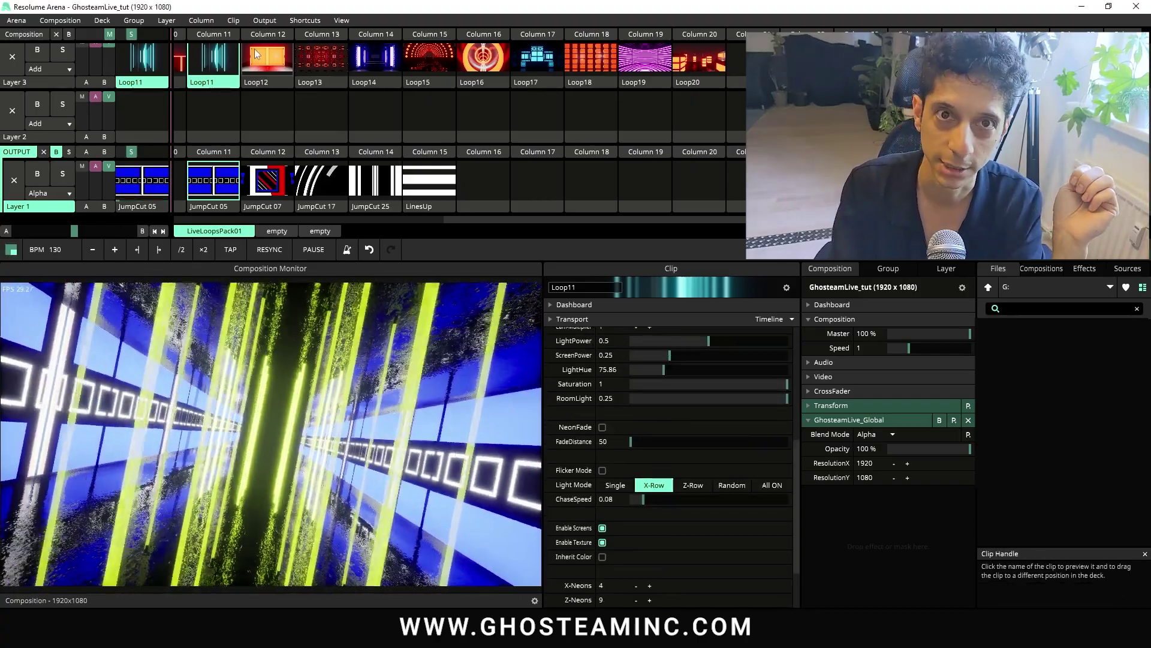
- Launch Loop12 with Drive on, then play JumpCut 07, 17 and 25 on Layer 1
{"action": "left_click", "coordinate": [268, 51]}
{"action": "scroll", "coordinate": [652, 449], "scroll_direction": "down", "scroll_amount": 3}
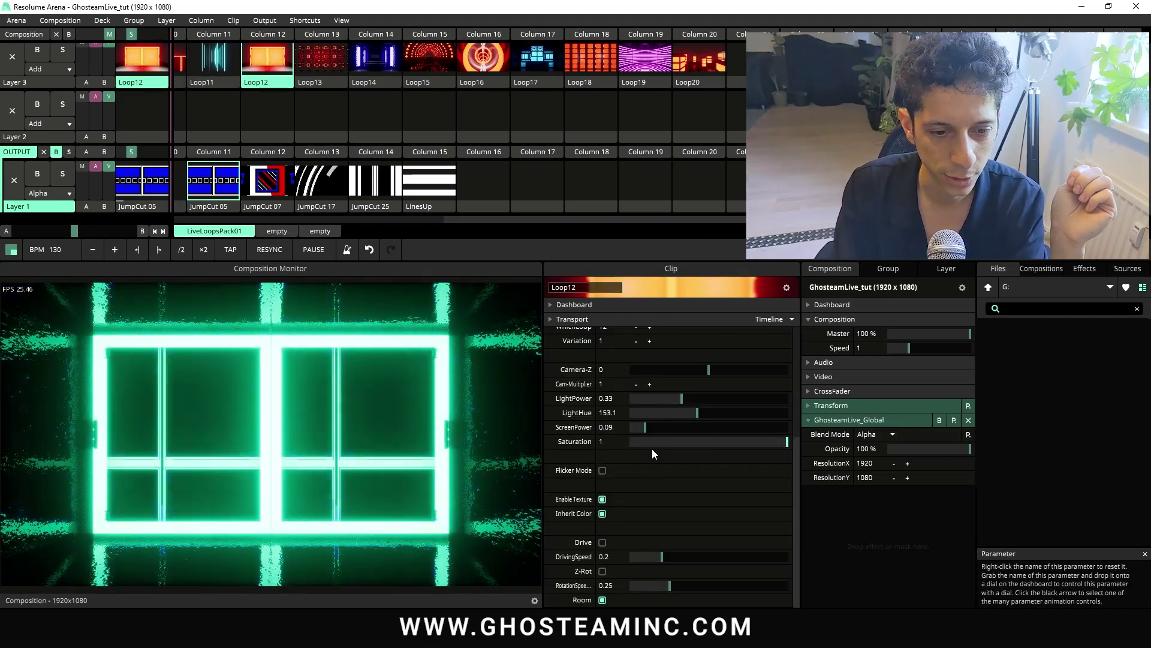
{"action": "left_click", "coordinate": [602, 542]}
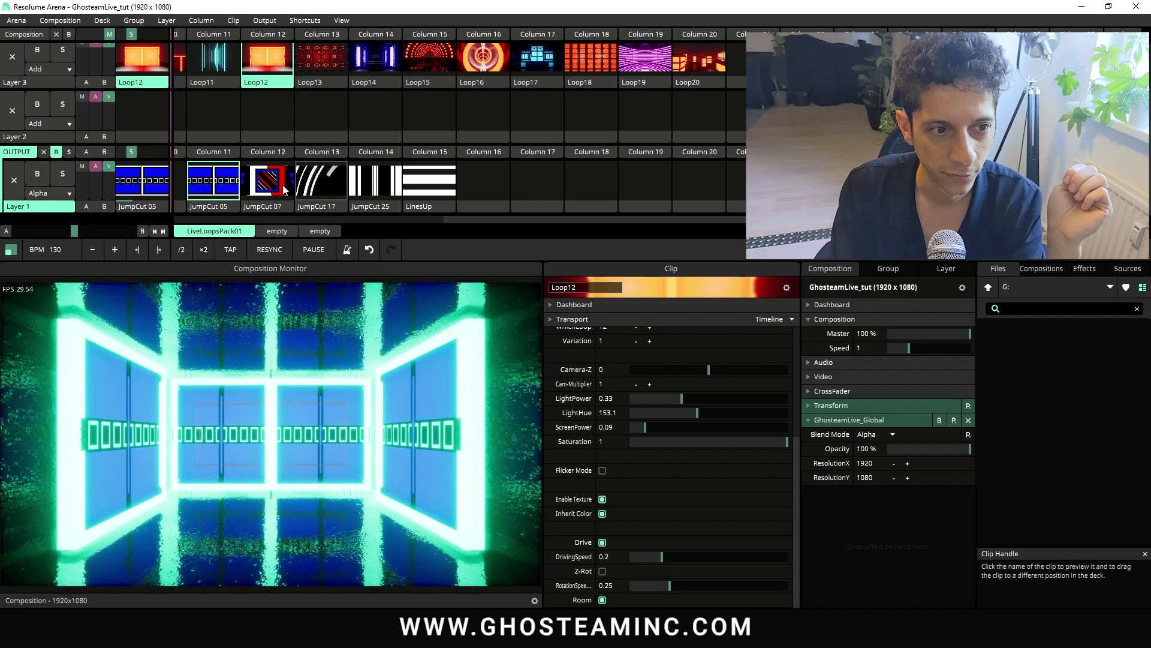
{"action": "left_click", "coordinate": [285, 190]}
{"action": "left_click", "coordinate": [329, 183]}
{"action": "left_click", "coordinate": [381, 183]}
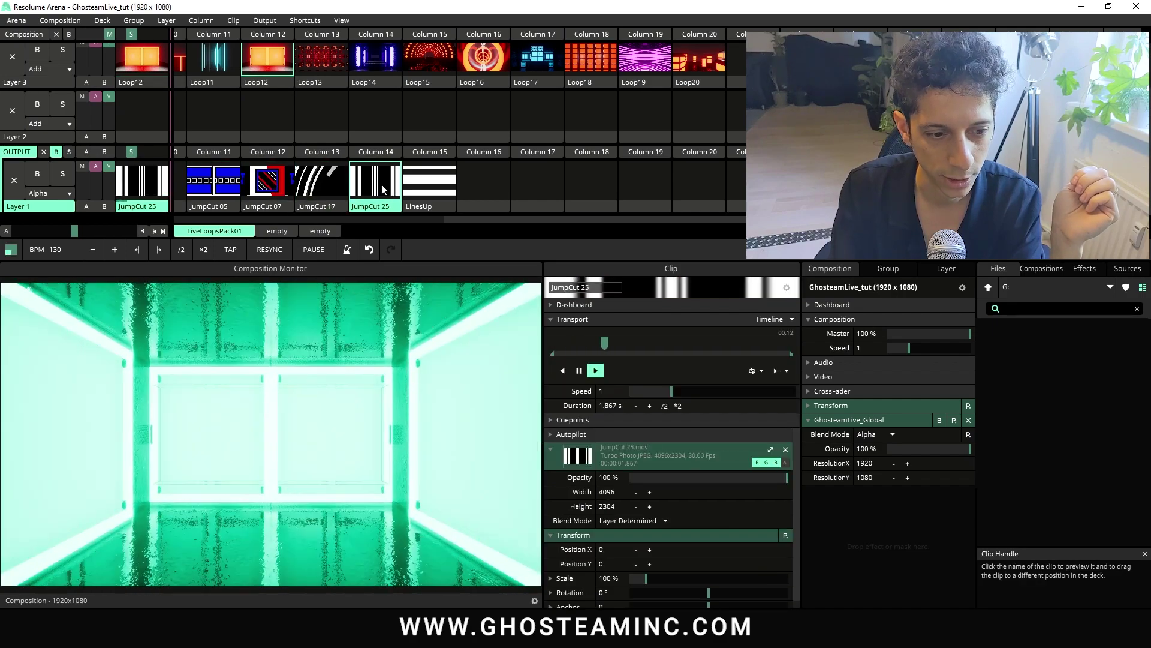
- Dim Loop12's ScreenPower to 0.05, then launch Loop13
{"action": "left_click", "coordinate": [268, 58]}
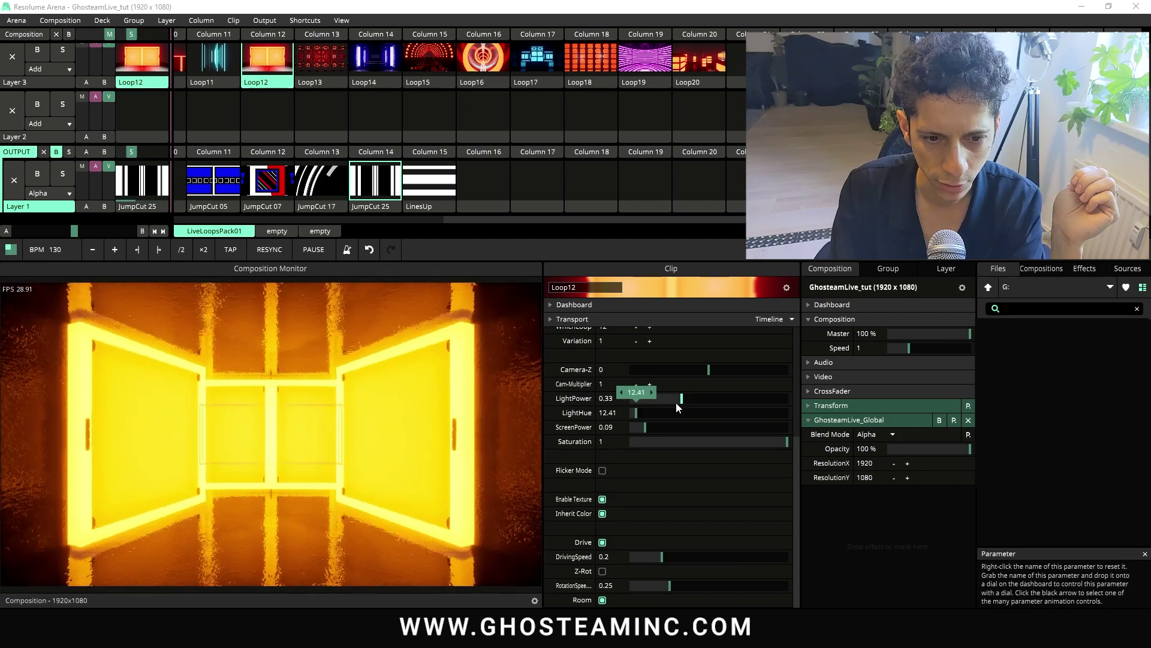
{"action": "left_click_drag", "start_coordinate": [778, 427], "coordinate": [638, 427]}
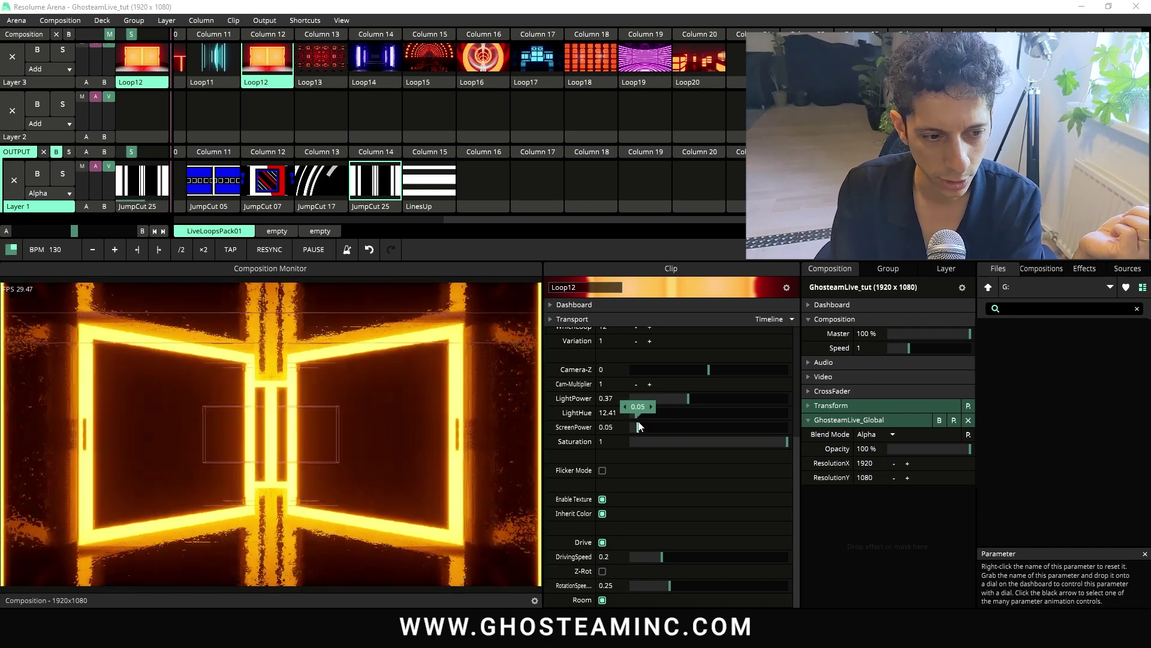
{"action": "left_click", "coordinate": [302, 66]}
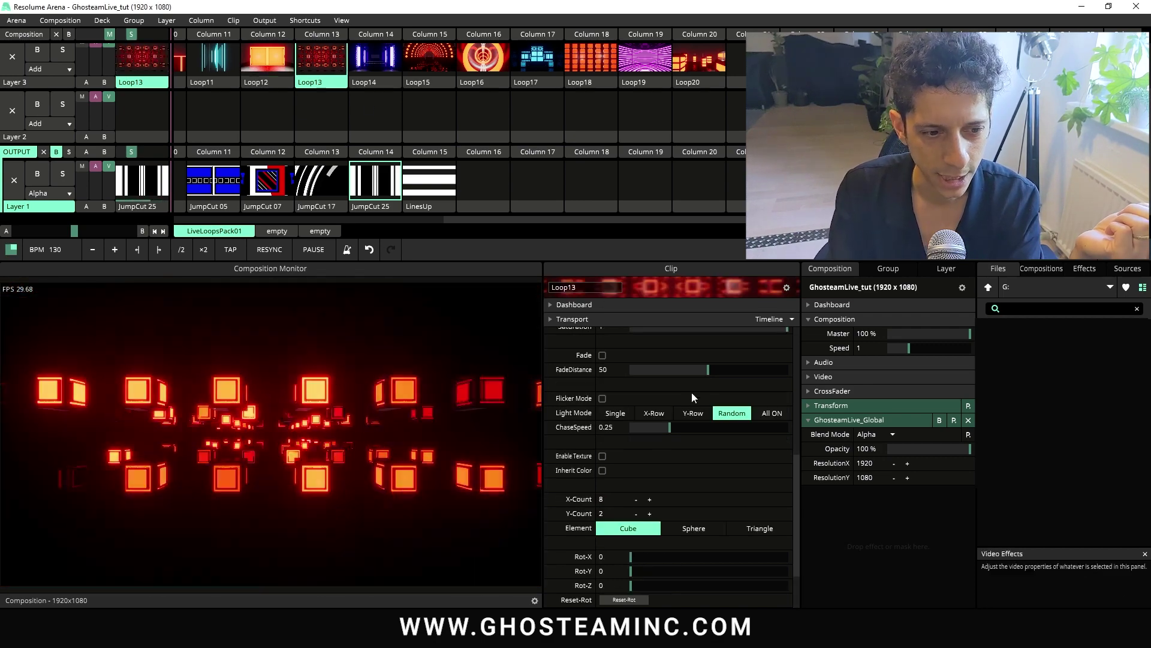
- Switch Loop13's elements to triangles with Enable Texture on
{"action": "scroll", "coordinate": [676, 498], "scroll_direction": "down", "scroll_amount": 3}
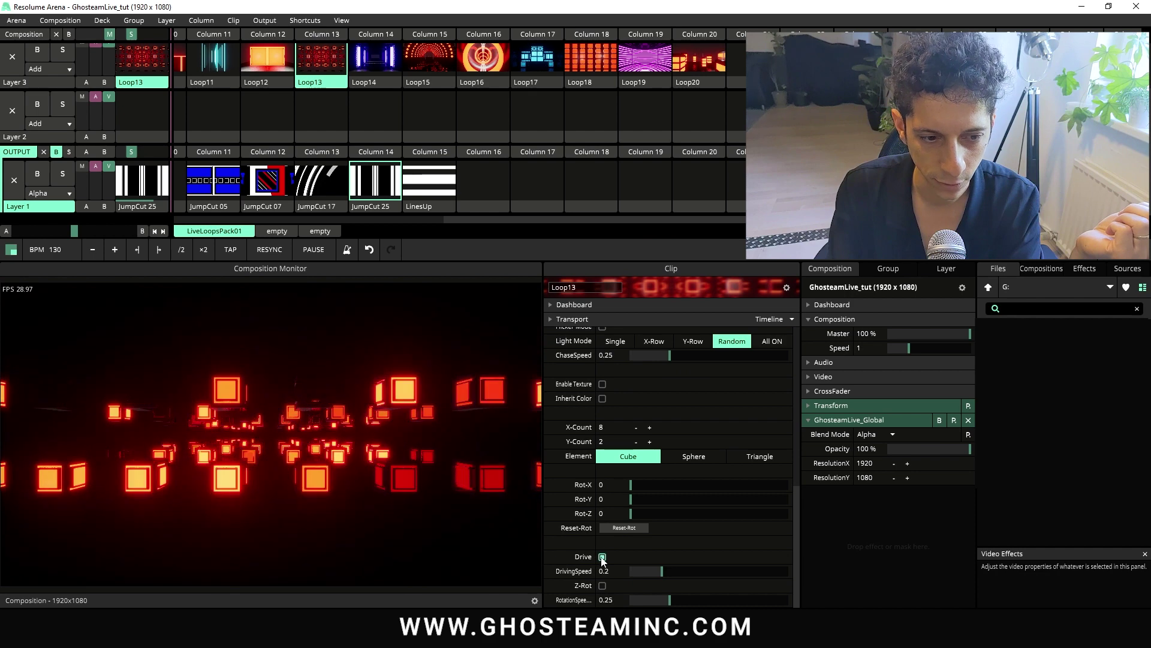
{"action": "scroll", "coordinate": [670, 455], "scroll_direction": "up", "scroll_amount": 3}
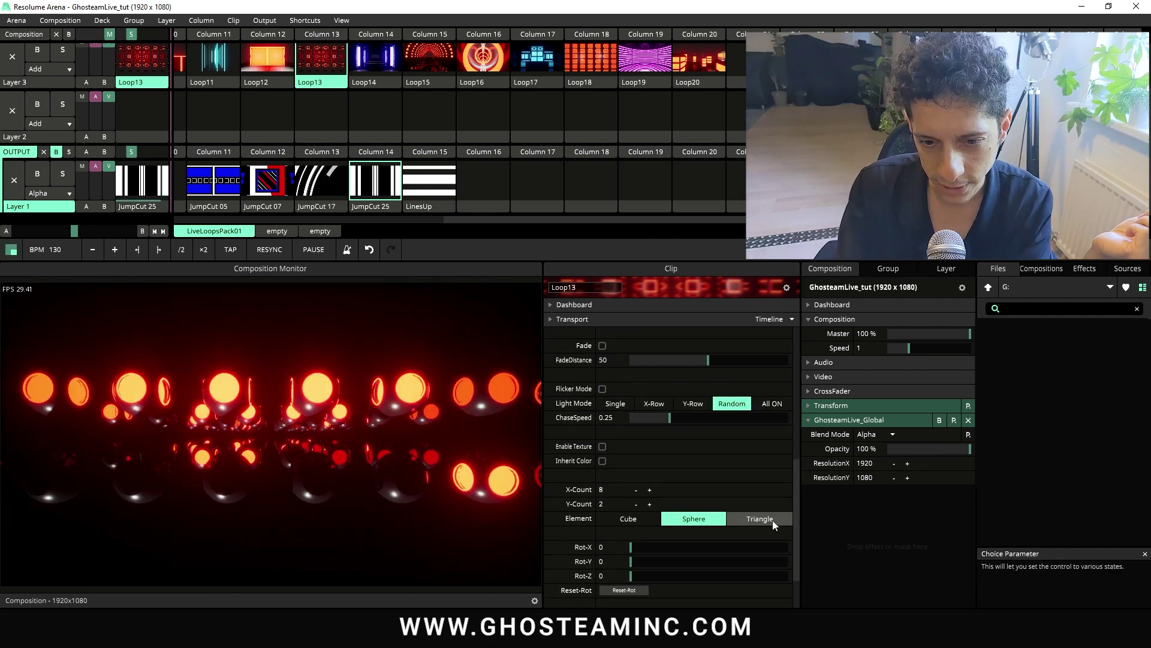
{"action": "left_click", "coordinate": [760, 519]}
{"action": "scroll", "coordinate": [666, 516], "scroll_direction": "down", "scroll_amount": 3}
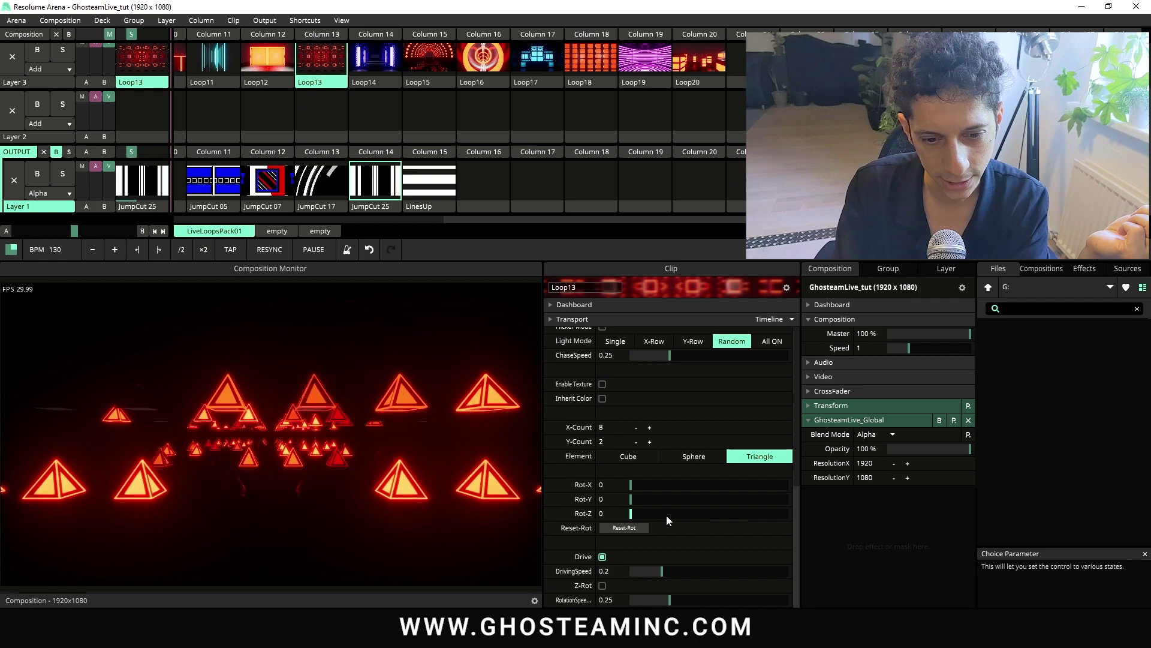
{"action": "left_click", "coordinate": [602, 384]}
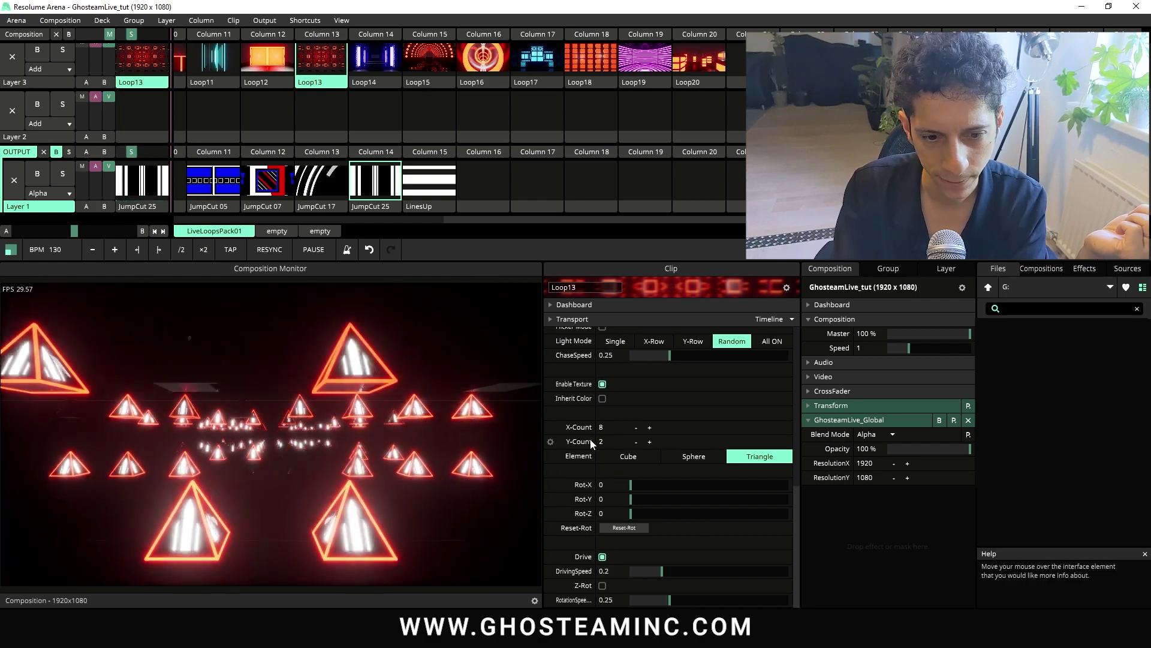
- Raise Y-Count to 4, rotate on X and to Rot-Y 1.44, then launch Loop14
{"action": "left_click", "coordinate": [650, 442]}
{"action": "left_click", "coordinate": [649, 441]}
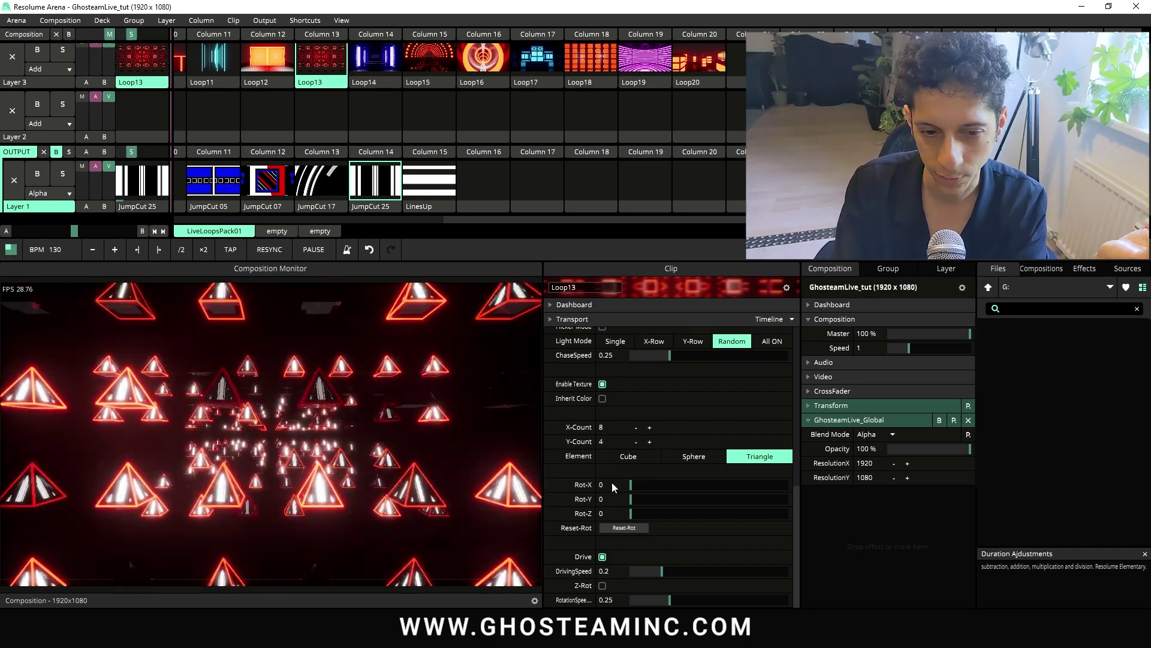
{"action": "left_click_drag", "start_coordinate": [629, 488], "coordinate": [601, 519]}
{"action": "left_click_drag", "start_coordinate": [662, 499], "coordinate": [743, 497]}
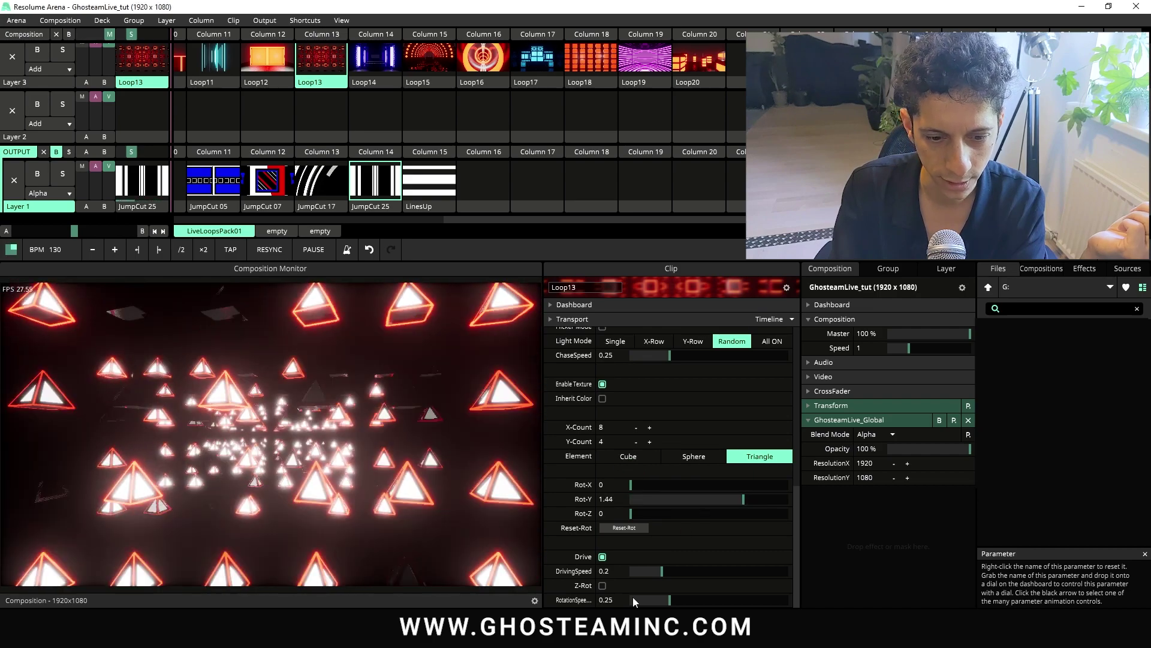
{"action": "scroll", "coordinate": [631, 381], "scroll_direction": "up", "scroll_amount": 2}
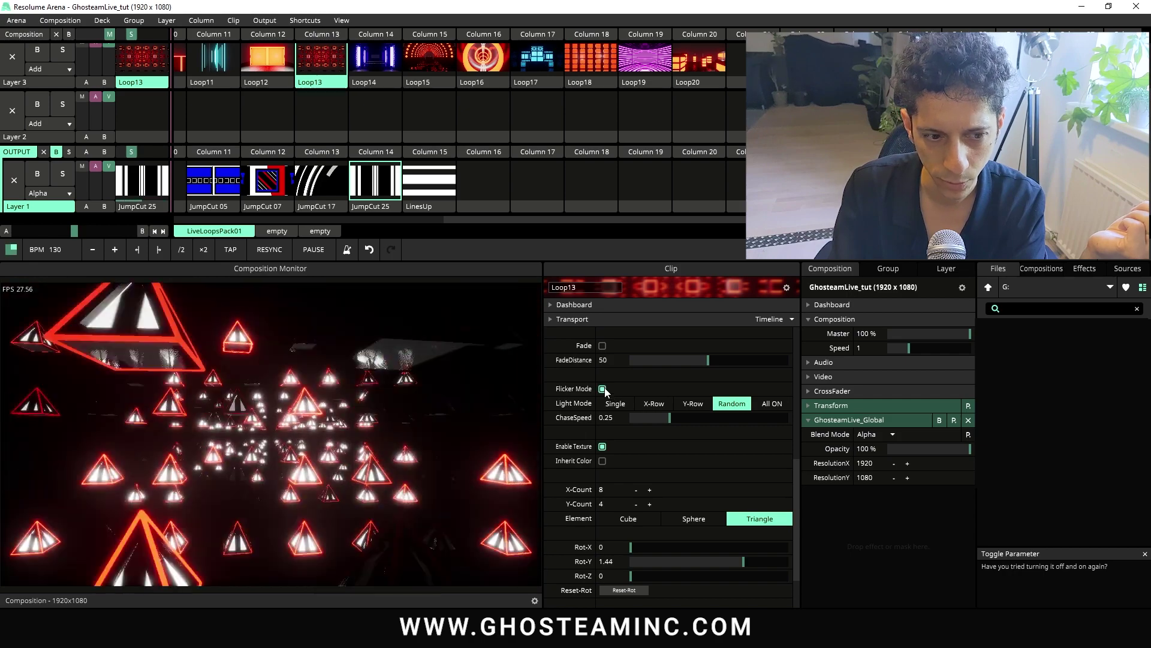
{"action": "left_click", "coordinate": [375, 60]}
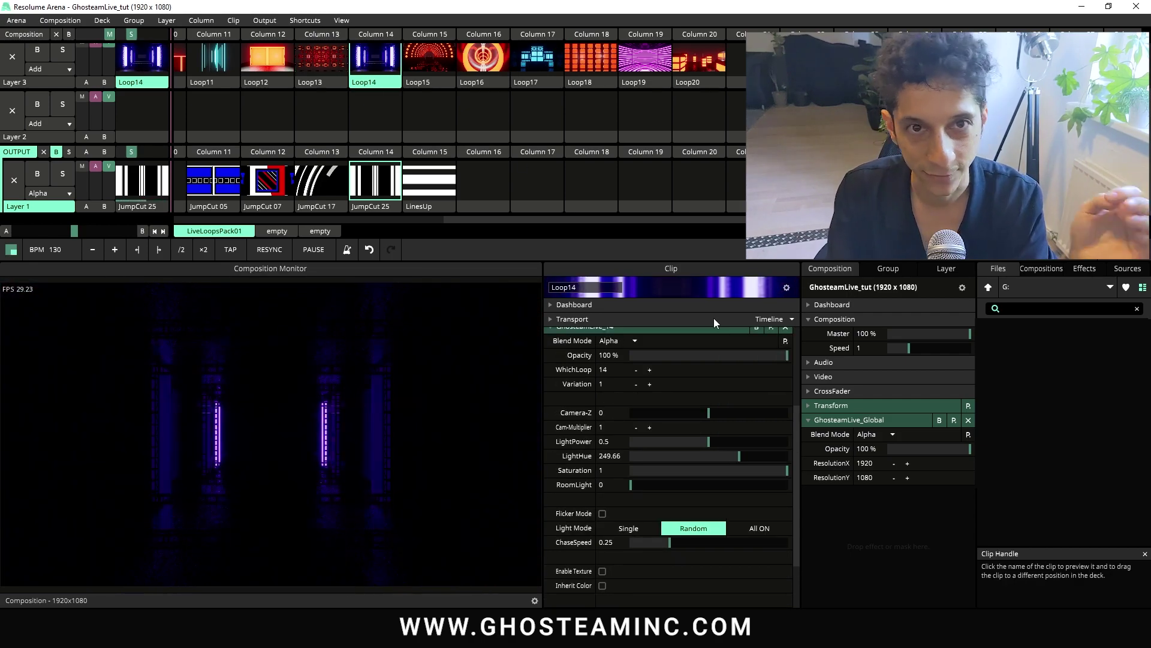
- Turn on texture, Inherit Color and Z rotation for Loop14
{"action": "scroll", "coordinate": [678, 481], "scroll_direction": "down", "scroll_amount": 2}
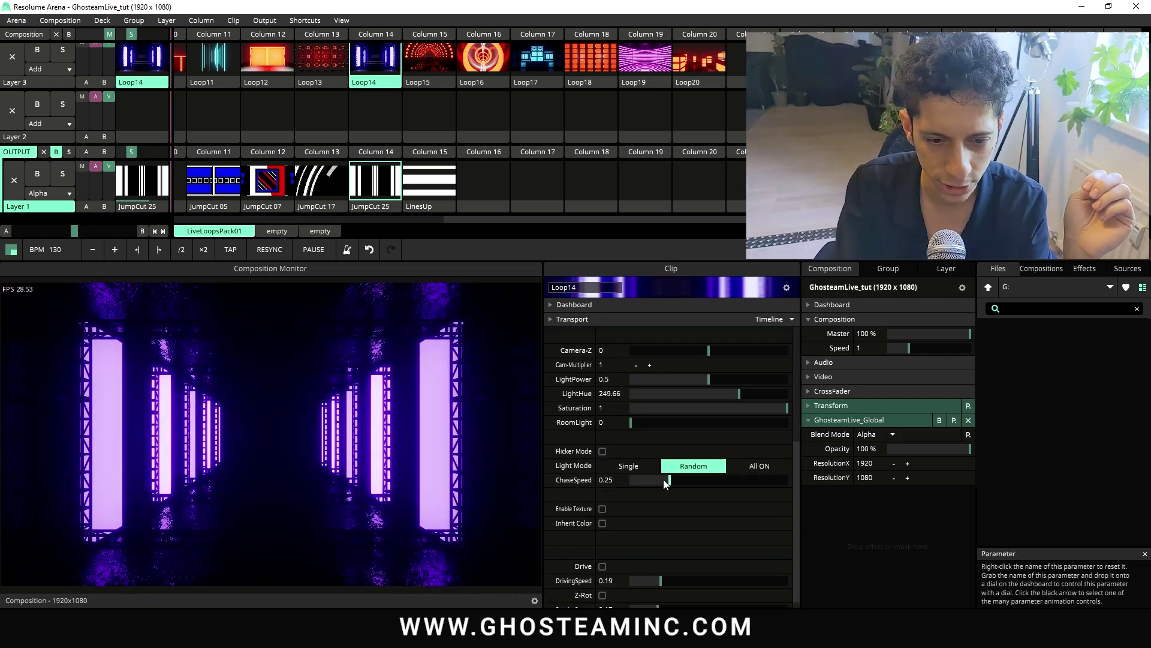
{"action": "left_click", "coordinate": [602, 508]}
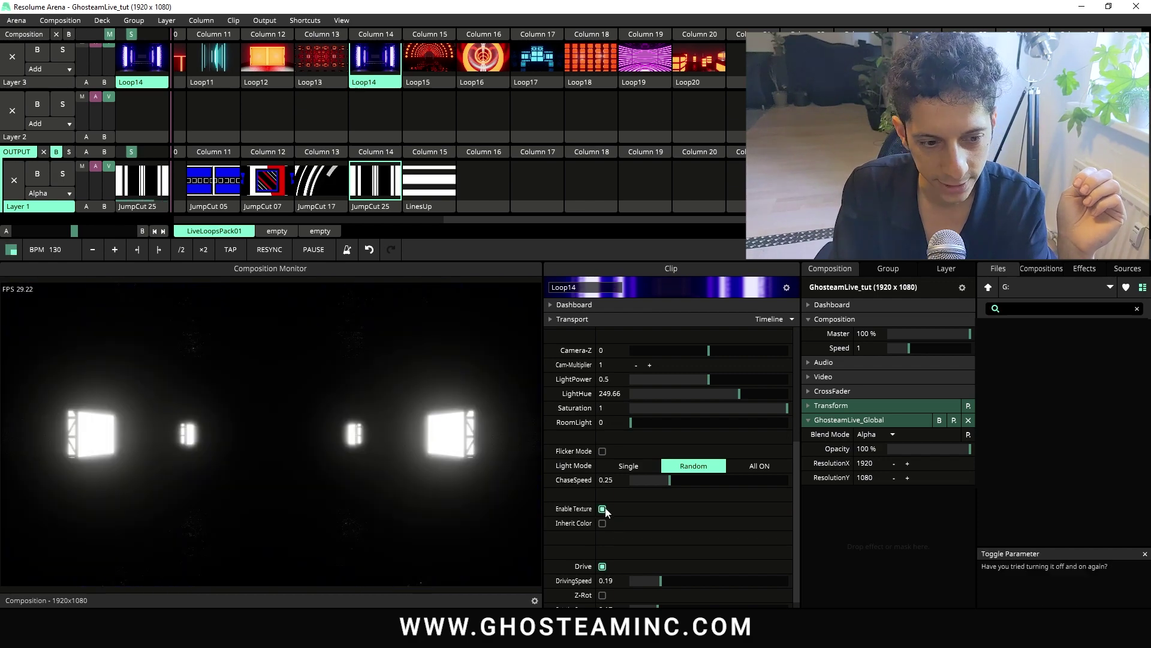
{"action": "left_click", "coordinate": [603, 523]}
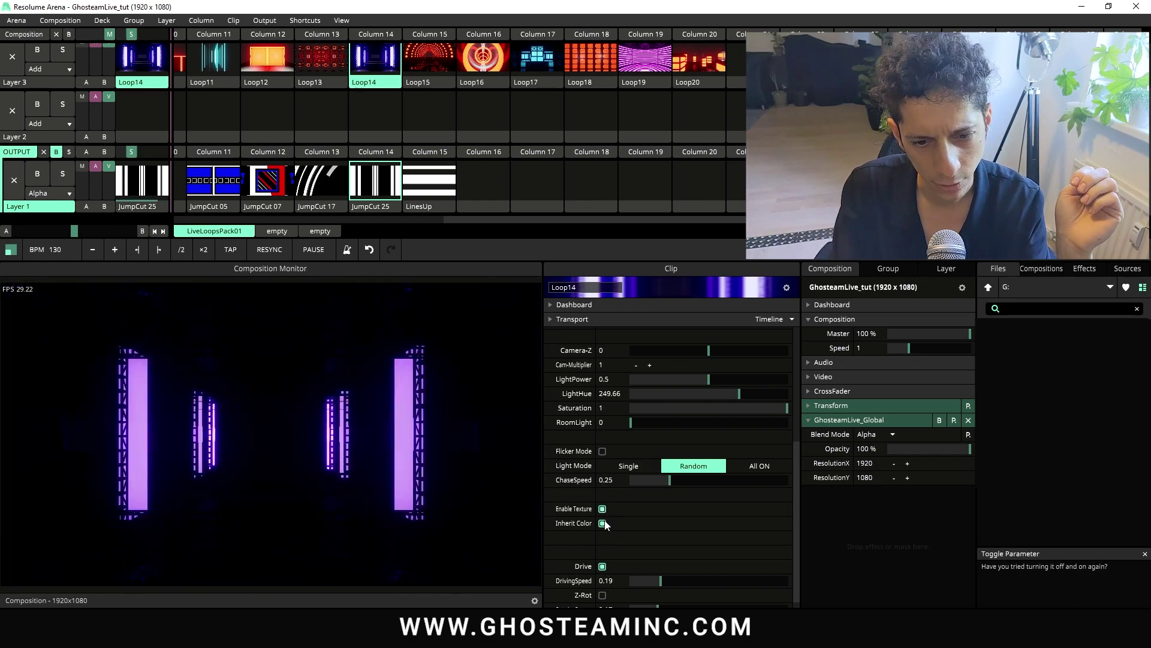
{"action": "left_click", "coordinate": [602, 595]}
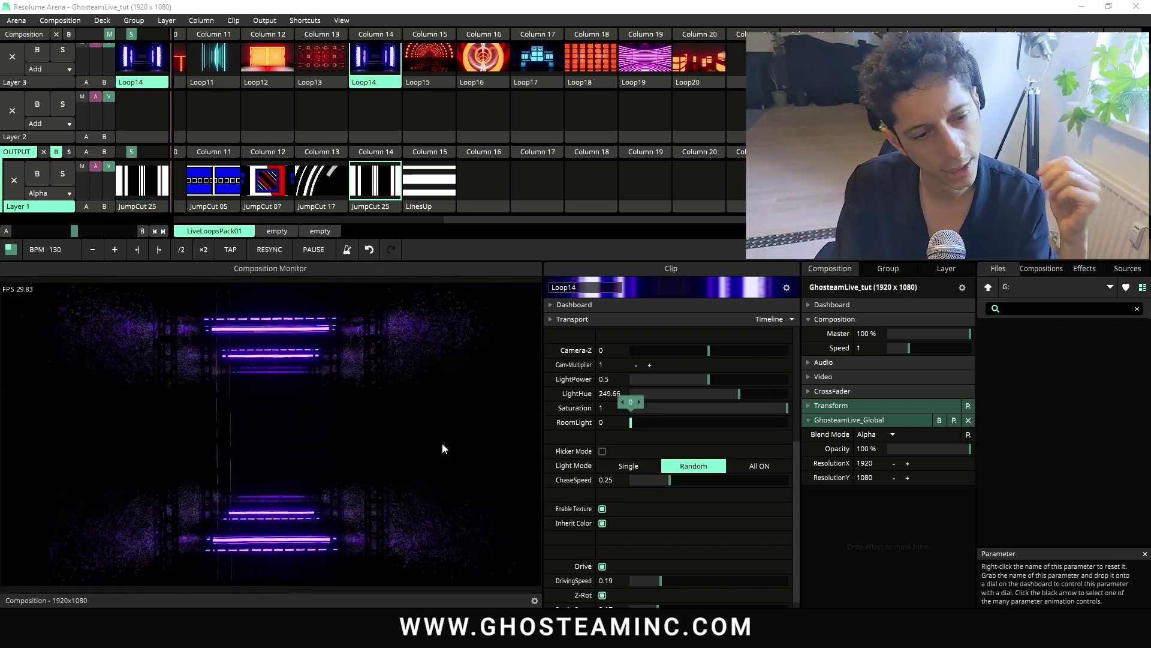
- Set Loop14's RoomLight to 0, then launch Loop15 in Layer 3
{"action": "left_click_drag", "start_coordinate": [631, 422], "coordinate": [595, 426]}
{"action": "scroll", "coordinate": [600, 455], "scroll_direction": "down", "scroll_amount": 1}
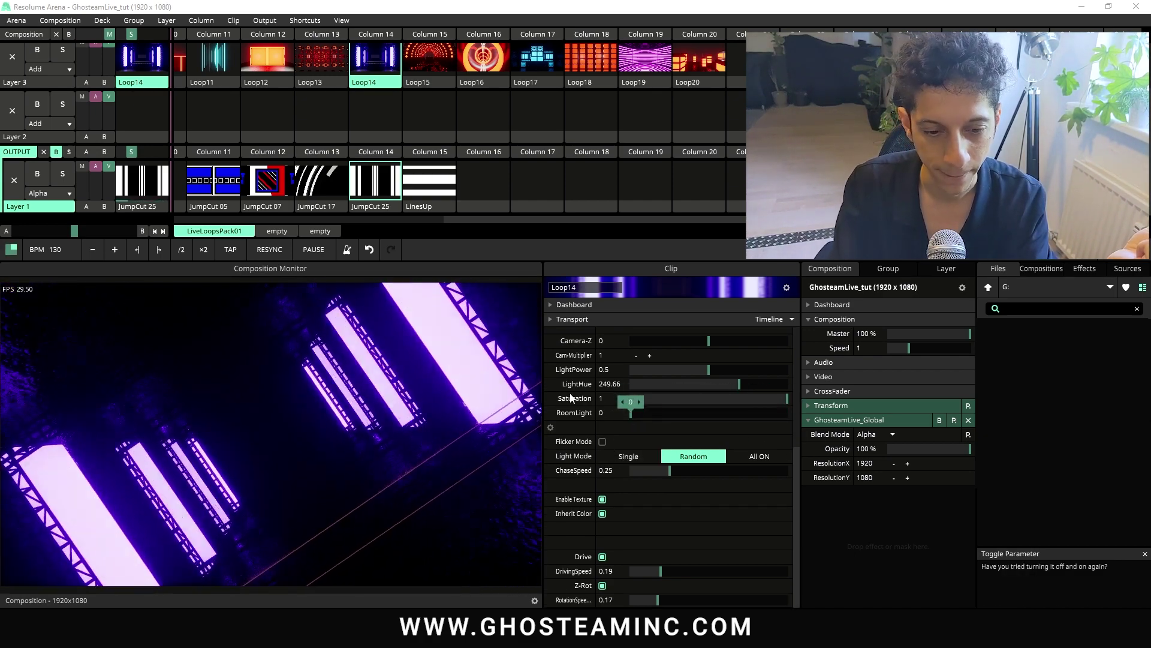
{"action": "left_click", "coordinate": [406, 57]}
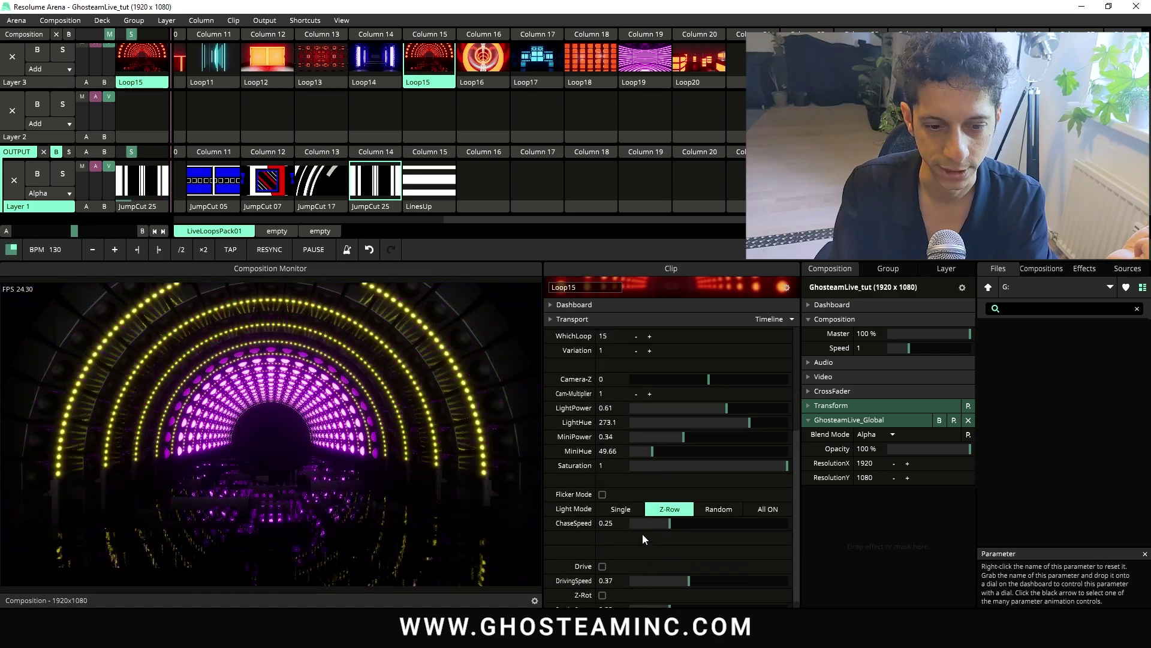
- Give Loop15 Drive, MiniPower 0.93, MiniHue 240 and Single light mode, then launch Loop16
{"action": "left_click", "coordinate": [603, 566]}
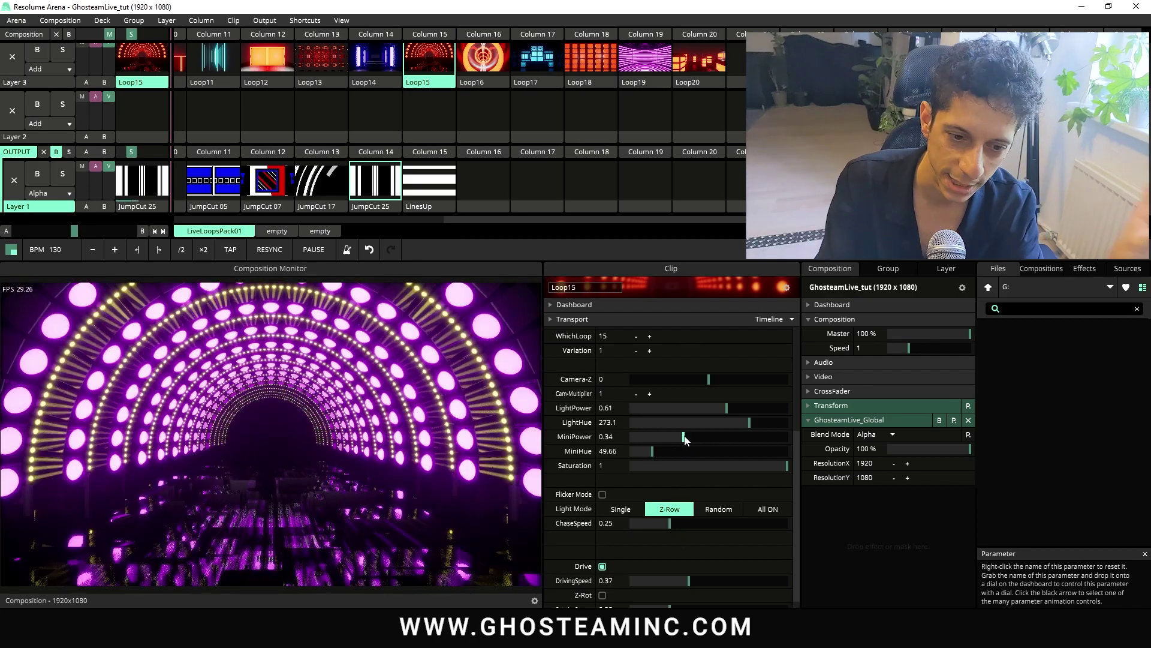
{"action": "left_click_drag", "start_coordinate": [682, 437], "coordinate": [704, 408]}
{"action": "left_click_drag", "start_coordinate": [657, 450], "coordinate": [726, 480]}
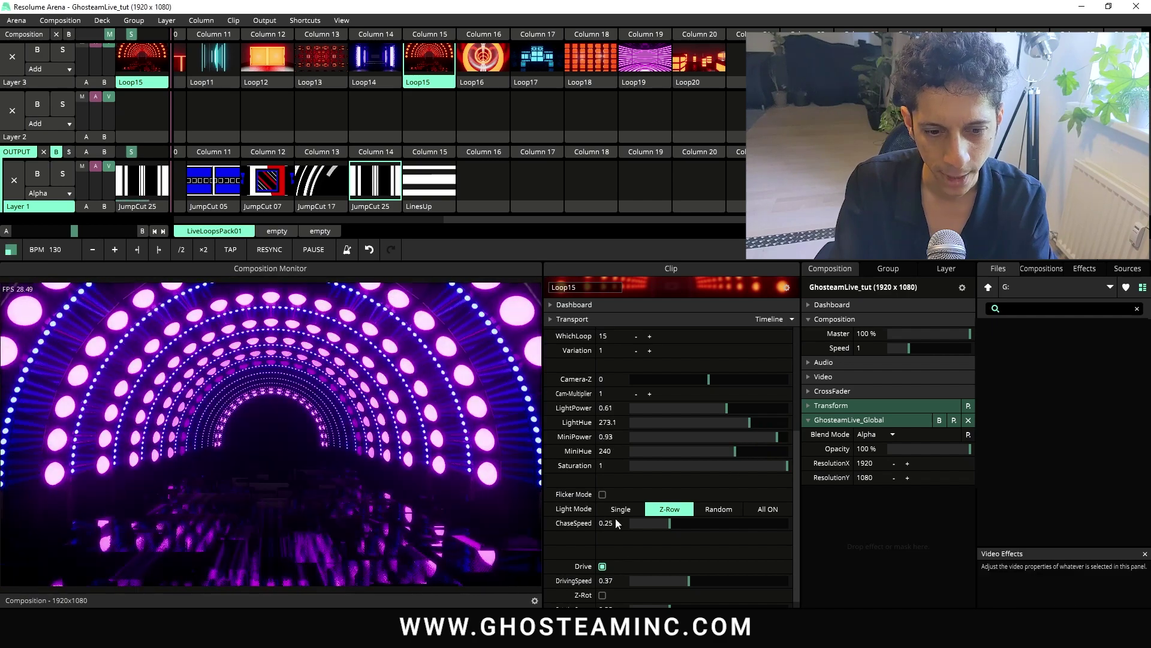
{"action": "left_click", "coordinate": [621, 509]}
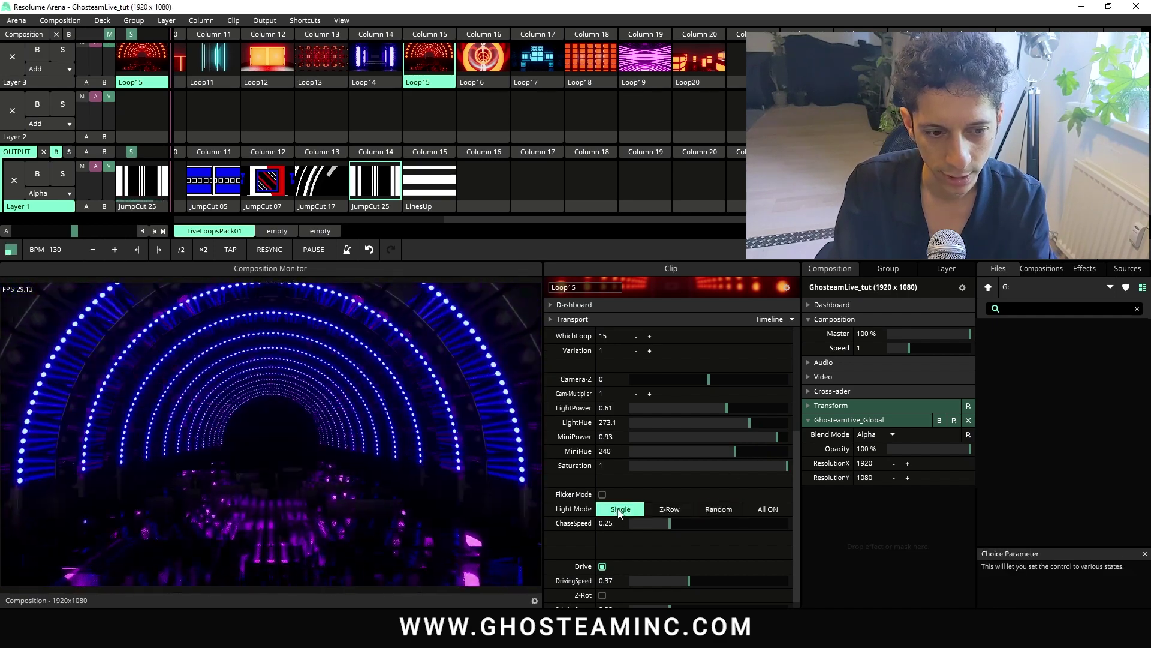
{"action": "left_click", "coordinate": [483, 59]}
- Texture Loop16, set Screen Mode and Light Mode to All ON, and play JumpCut 05 on Layer 1
{"action": "scroll", "coordinate": [587, 432], "scroll_direction": "down", "scroll_amount": 3}
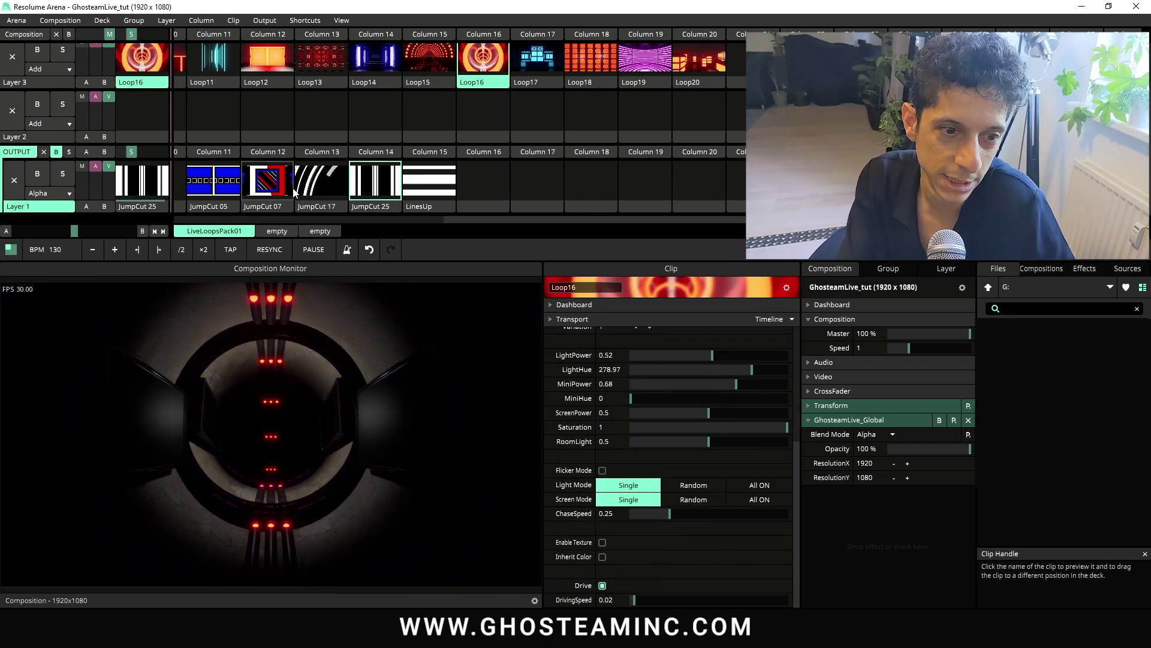
{"action": "left_click", "coordinate": [604, 542]}
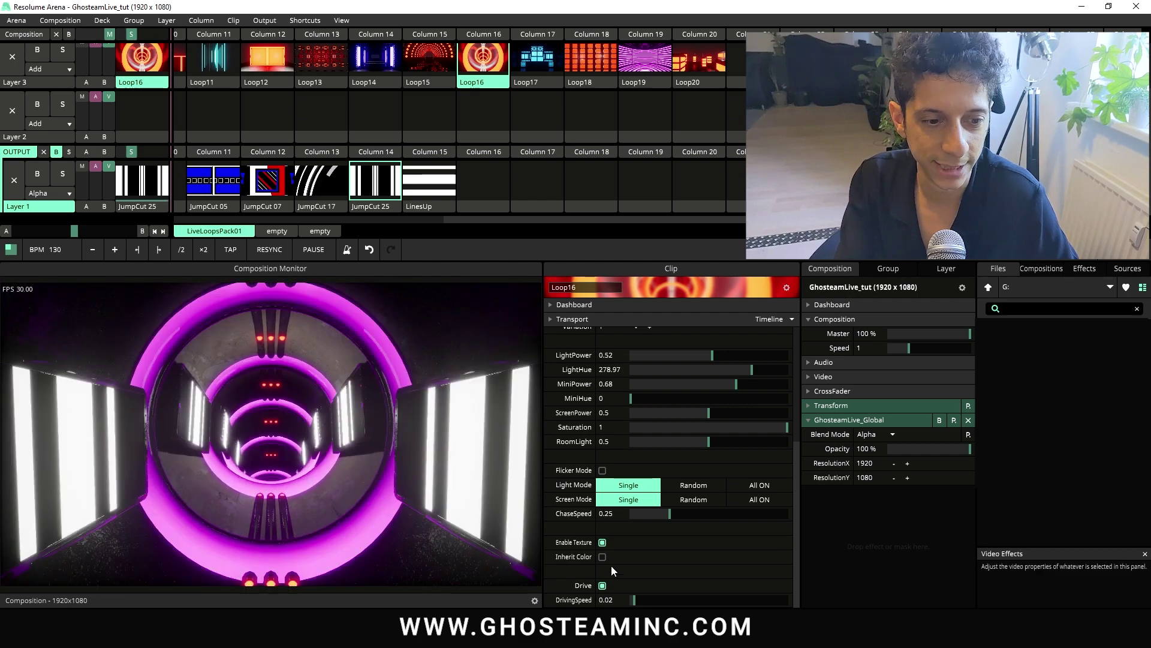
{"action": "left_click", "coordinate": [759, 498]}
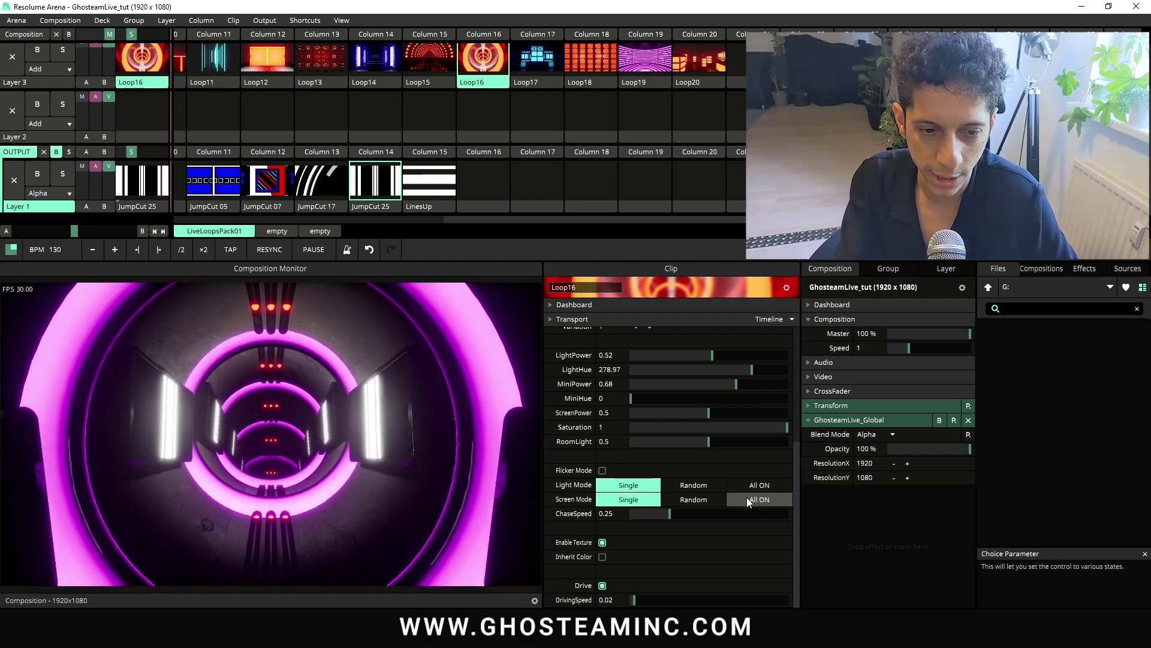
{"action": "left_click", "coordinate": [757, 484]}
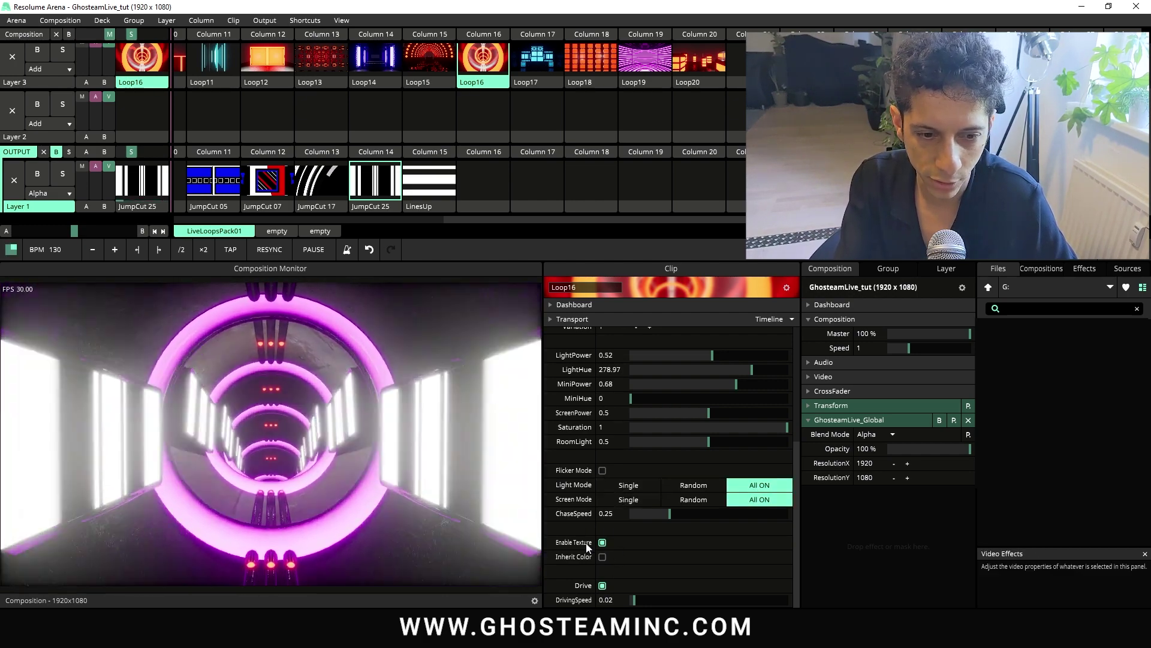
{"action": "left_click", "coordinate": [214, 180]}
{"action": "left_click", "coordinate": [484, 82]}
{"action": "scroll", "coordinate": [652, 500], "scroll_direction": "down", "scroll_amount": 3}
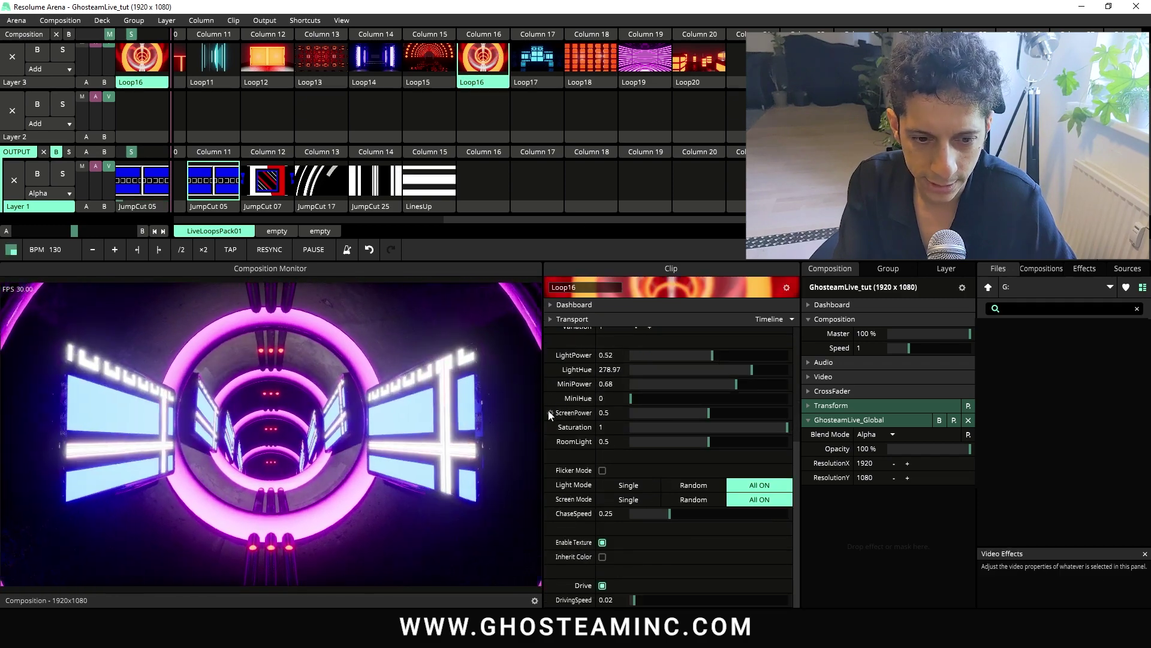
- Animate ScreenPower with a BPM-synced envelope using the Saw preset, then launch Loop17
{"action": "left_click", "coordinate": [572, 412]}
{"action": "left_click", "coordinate": [577, 294]}
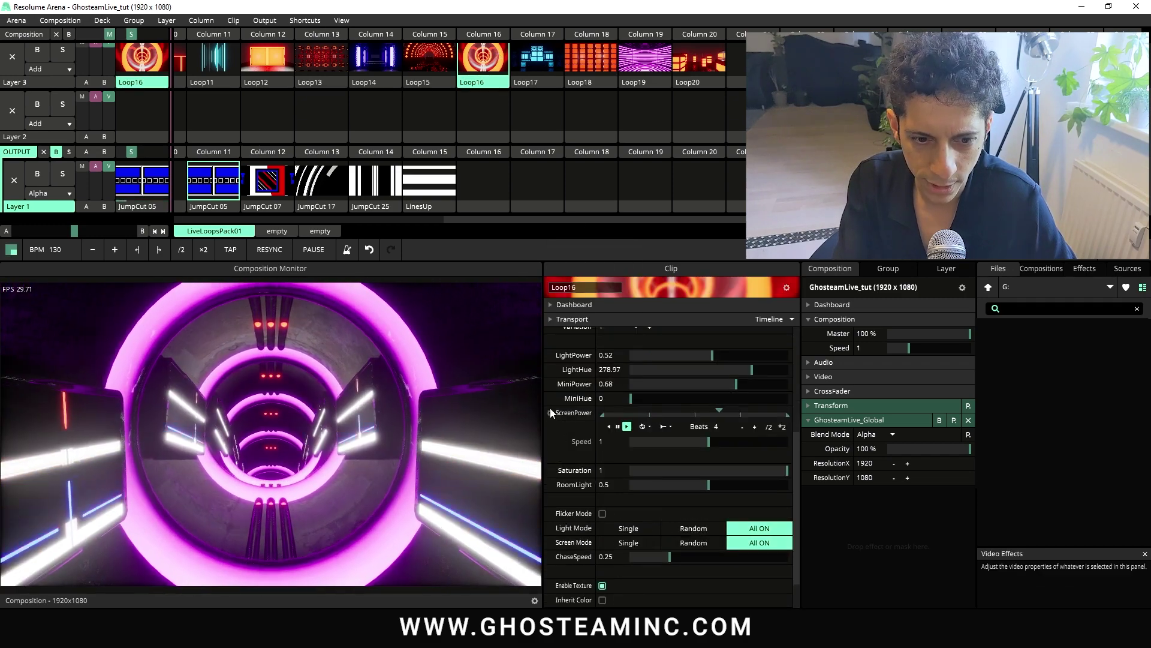
{"action": "left_click", "coordinate": [570, 413]}
{"action": "left_click", "coordinate": [580, 380]}
{"action": "left_click", "coordinate": [739, 545]}
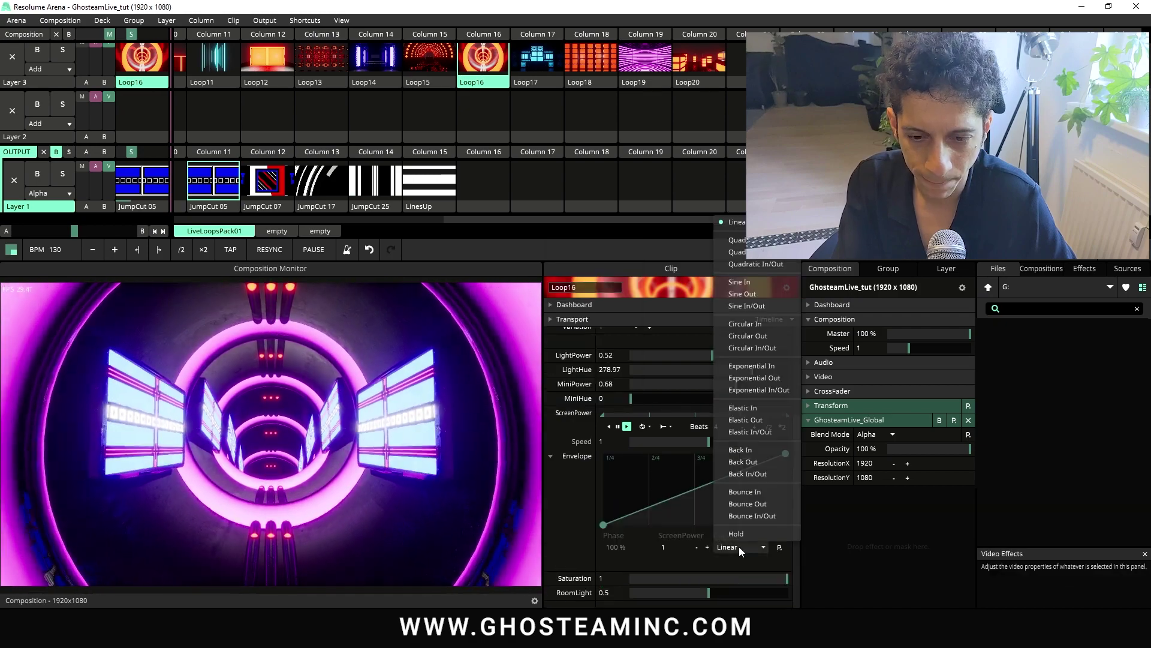
{"action": "left_click", "coordinate": [780, 547]}
{"action": "left_click", "coordinate": [739, 496]}
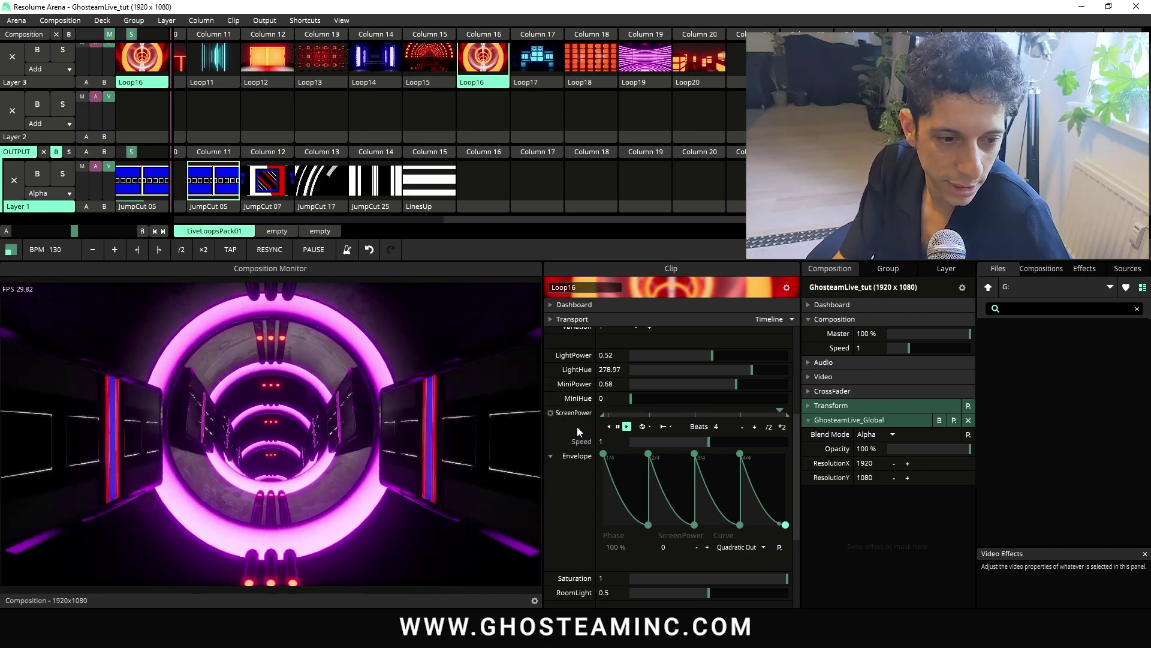
{"action": "left_click", "coordinate": [545, 59]}
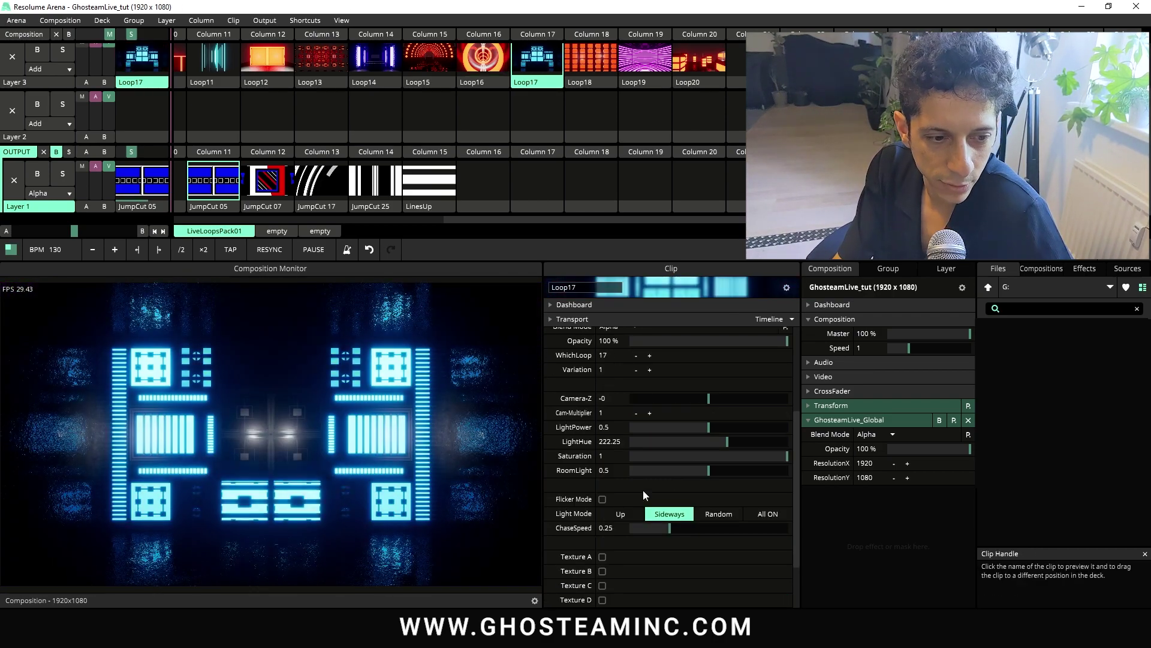
- Try Drive on Loop17 at driving speed 0.36 and adjust Camera-Z
{"action": "scroll", "coordinate": [643, 490], "scroll_direction": "down", "scroll_amount": 3}
{"action": "left_click", "coordinate": [603, 586]}
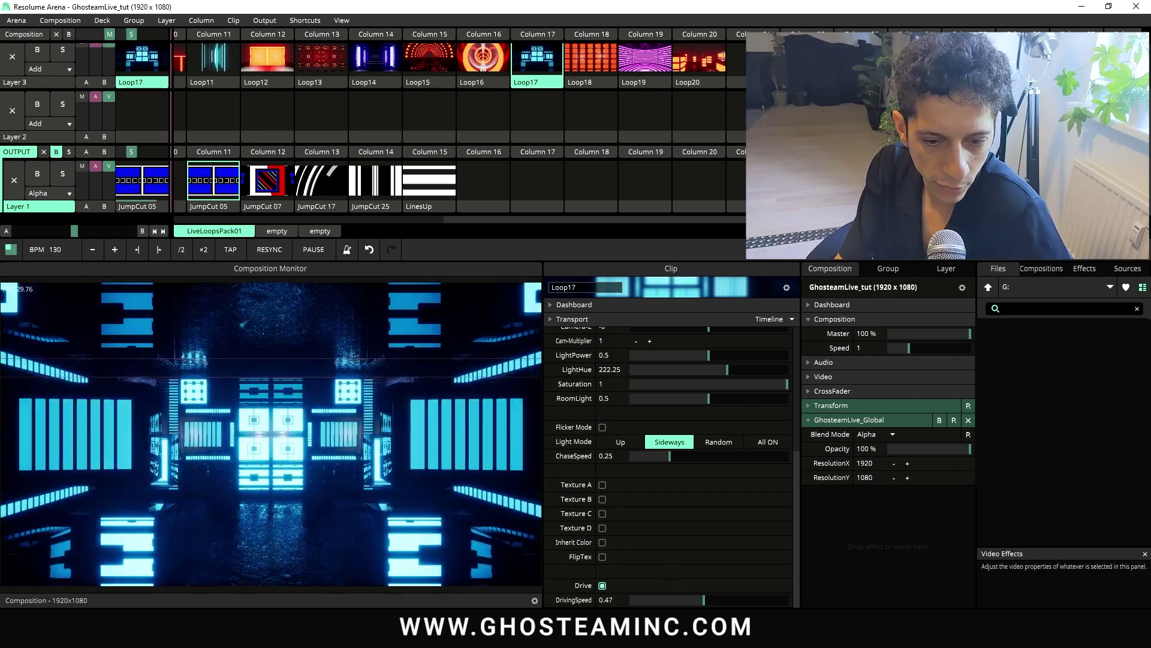
{"action": "left_click_drag", "start_coordinate": [704, 600], "coordinate": [608, 602]}
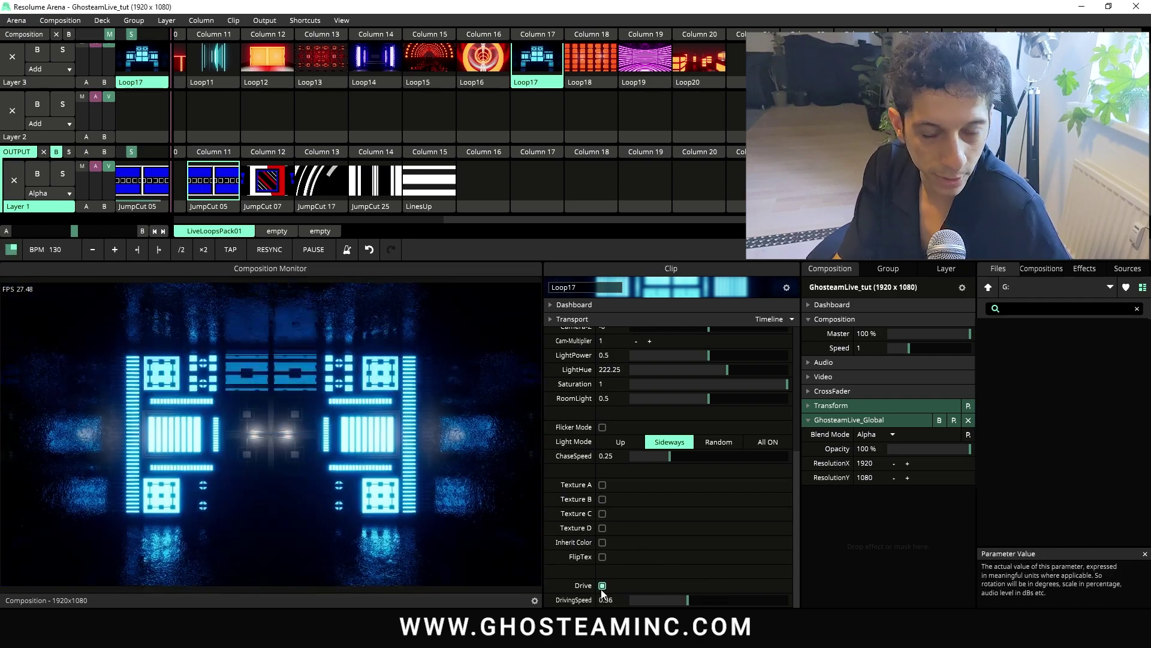
{"action": "left_click", "coordinate": [602, 585]}
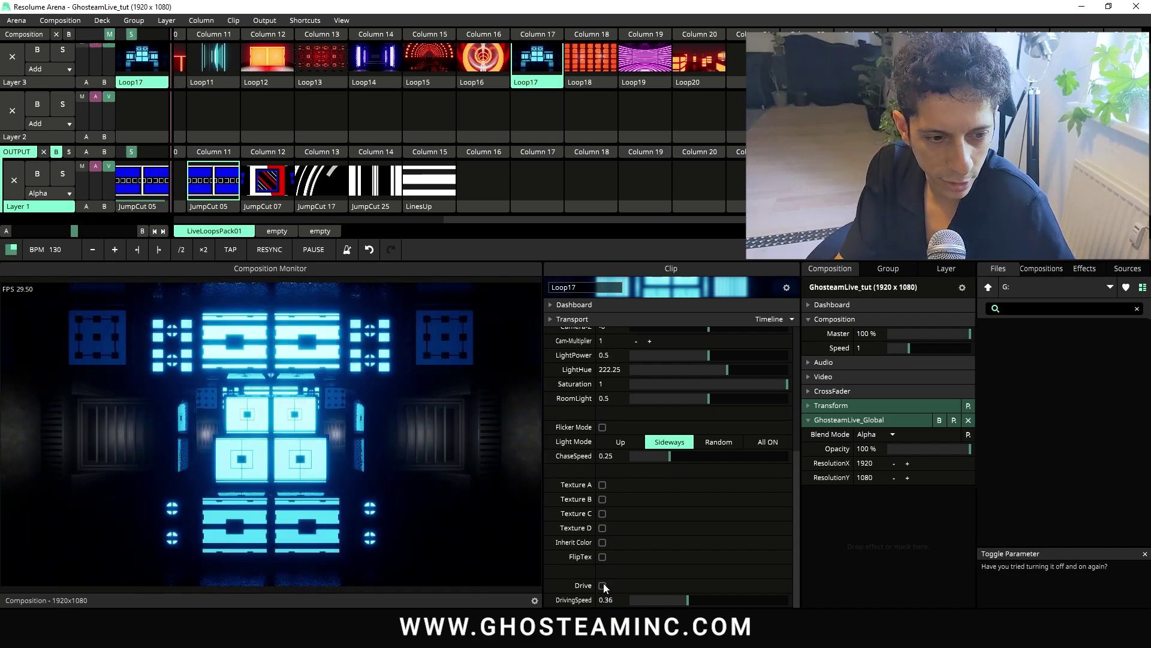
{"action": "scroll", "coordinate": [660, 524], "scroll_direction": "up", "scroll_amount": 5}
{"action": "mouse_move", "coordinate": [708, 549]}
{"action": "left_mouse_down"}
{"action": "mouse_move", "coordinate": [768, 557]}
{"action": "mouse_move", "coordinate": [666, 566]}
{"action": "mouse_move", "coordinate": [765, 569]}
{"action": "mouse_move", "coordinate": [681, 565]}
{"action": "mouse_move", "coordinate": [696, 566]}
{"action": "left_mouse_up"}
- Toggle Loop17's Texture B, C and D checkboxes and switch Layer 1 to LinesUp
{"action": "scroll", "coordinate": [600, 561], "scroll_direction": "down", "scroll_amount": 5}
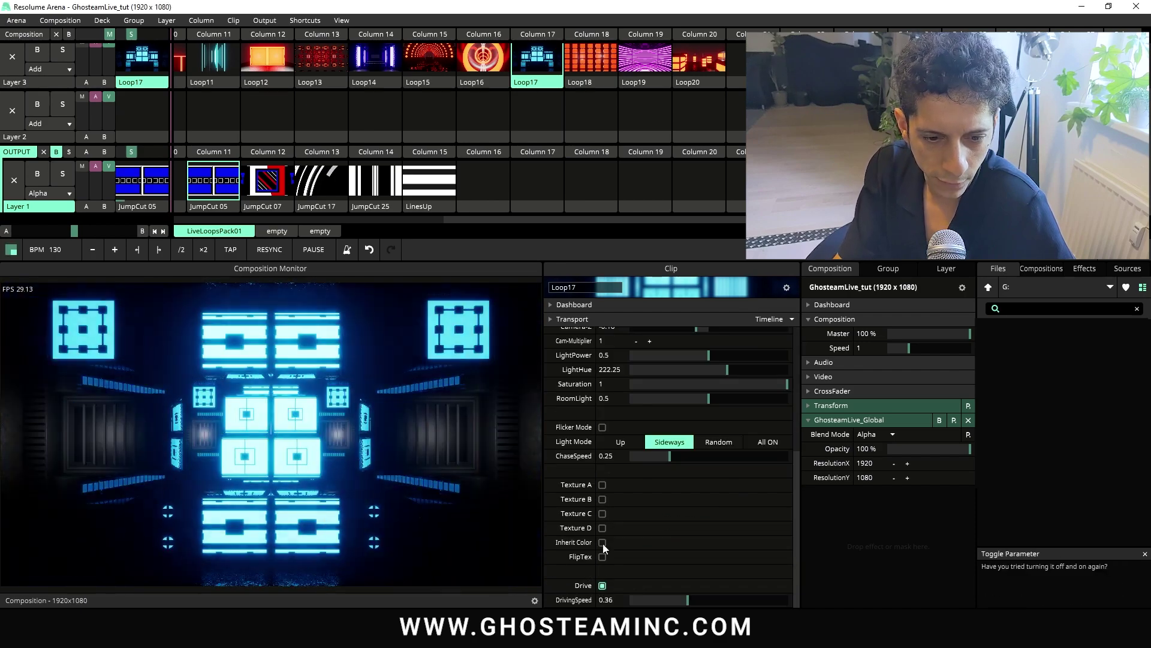
{"action": "left_click", "coordinate": [602, 499]}
{"action": "left_click", "coordinate": [602, 514]}
{"action": "left_click", "coordinate": [602, 528]}
{"action": "left_click", "coordinate": [602, 513]}
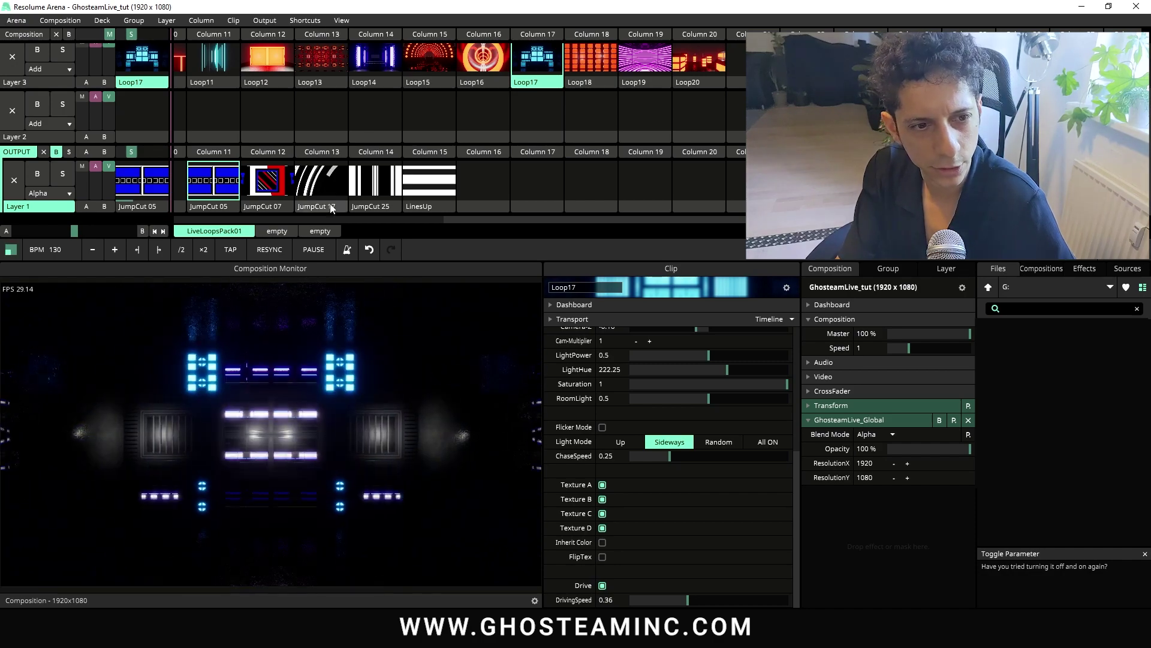
{"action": "left_click", "coordinate": [413, 191]}
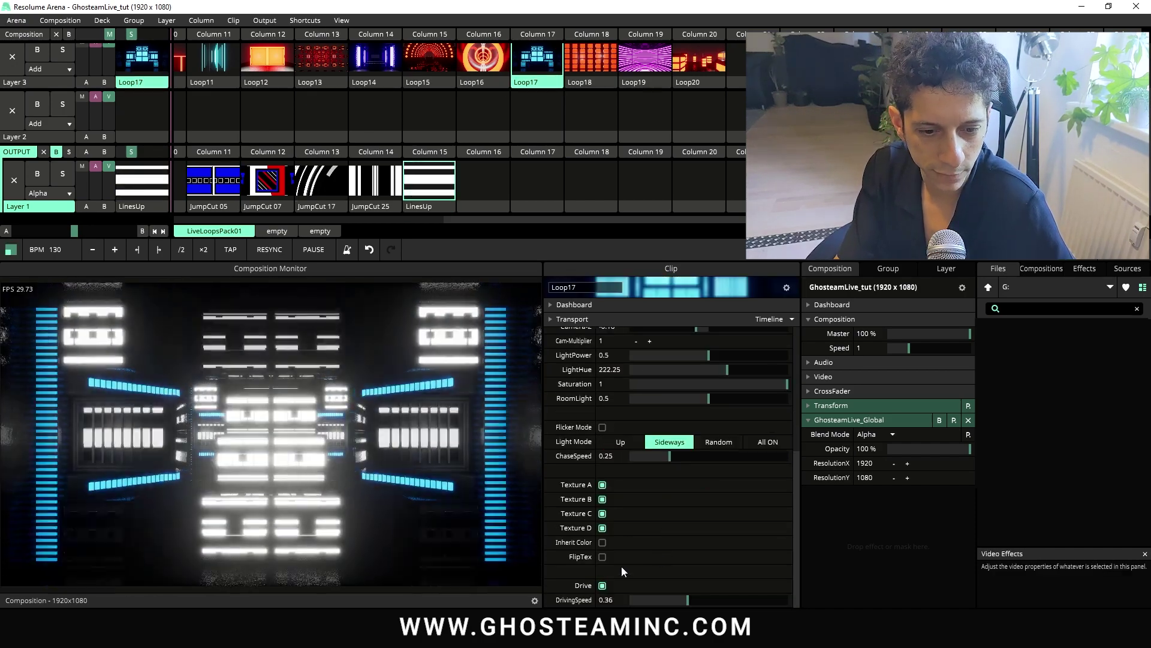
- Enable Inherit Color, keep only Texture D, set LightHue to 26.21, and launch Loop18
{"action": "left_click", "coordinate": [602, 542]}
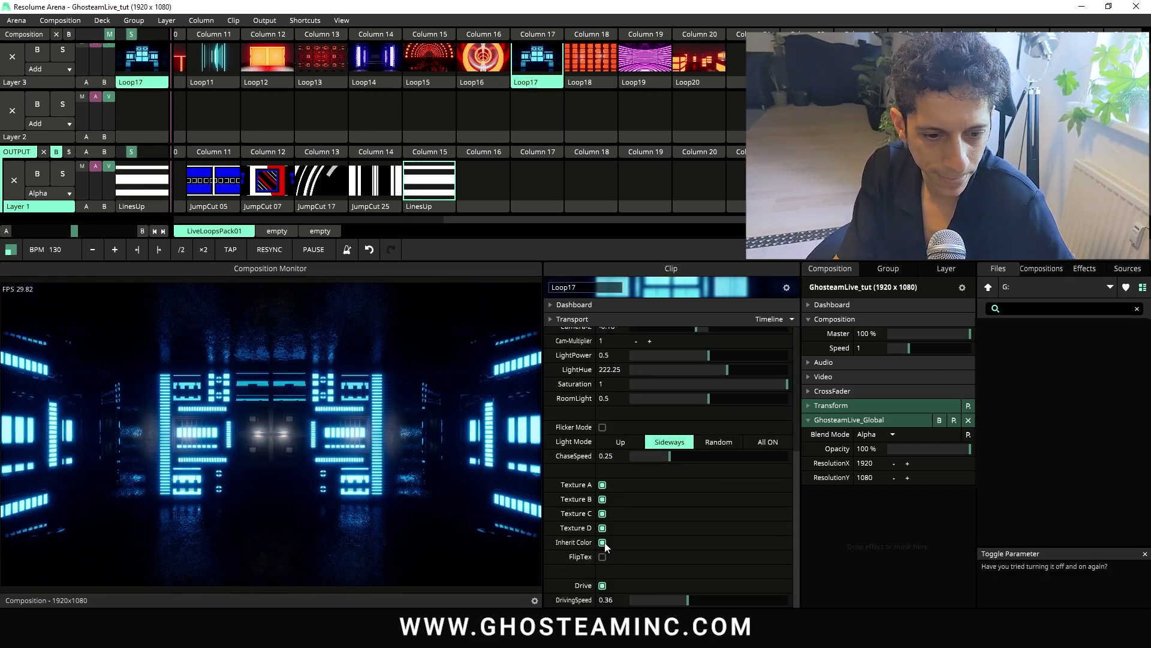
{"action": "left_click", "coordinate": [602, 515]}
{"action": "left_click", "coordinate": [603, 499]}
{"action": "left_click_drag", "start_coordinate": [727, 369], "coordinate": [643, 376]}
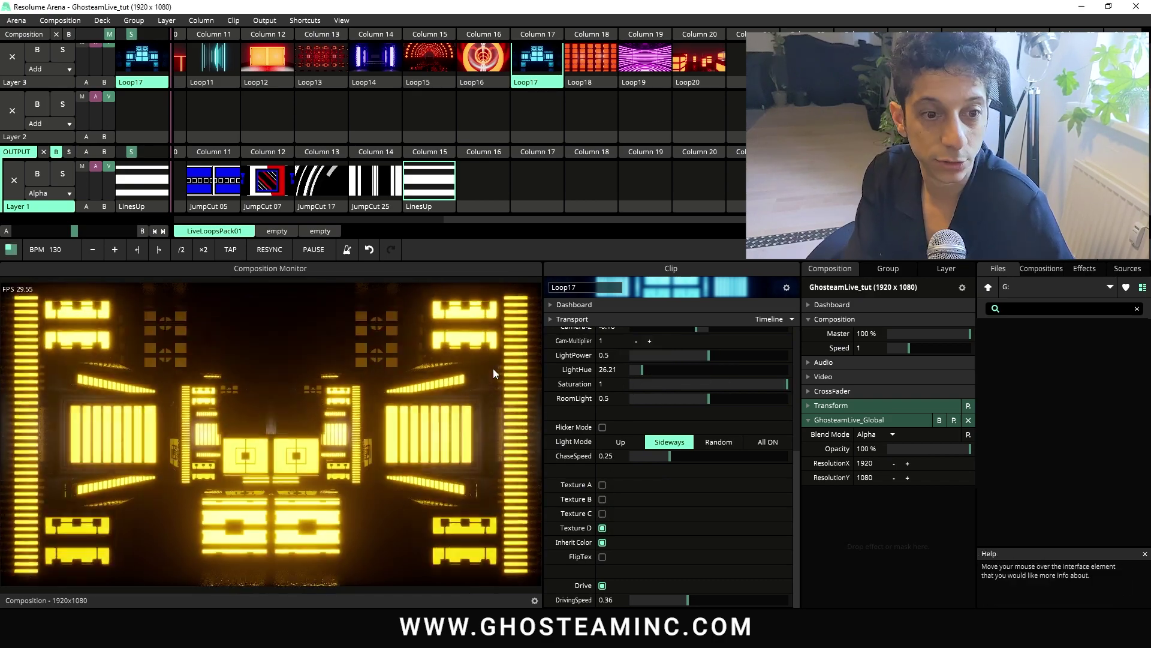
{"action": "left_click", "coordinate": [602, 70]}
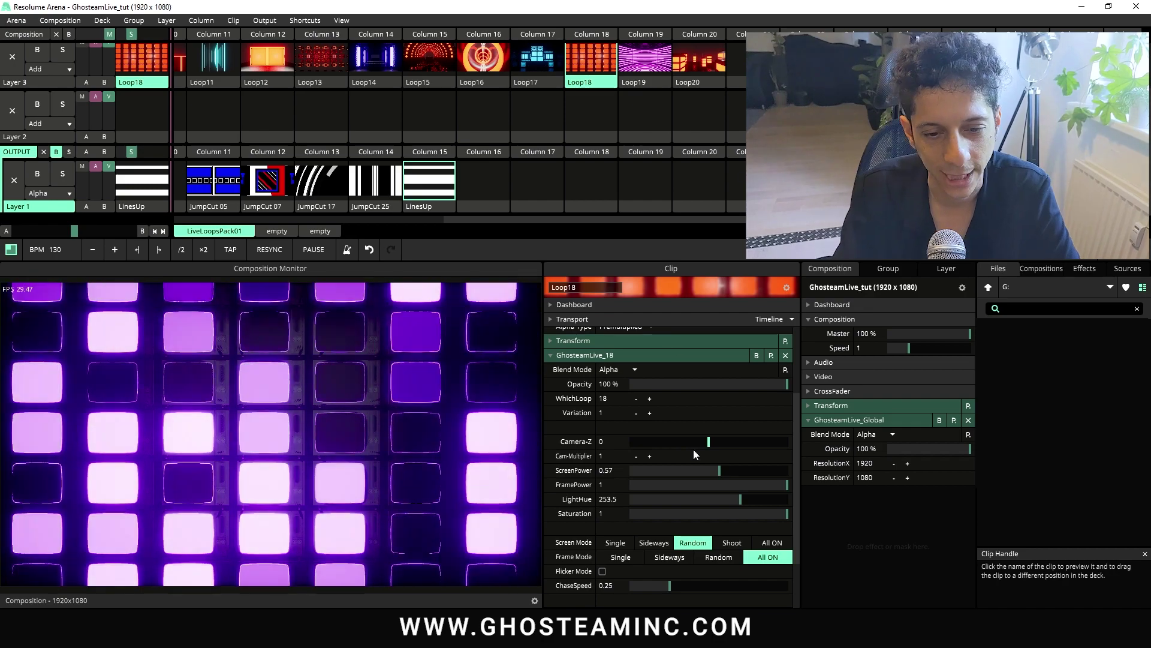
- Enable Drive and texture on Loop18, feeding JumpCut 07 from Layer 1 into its screens
{"action": "scroll", "coordinate": [653, 449], "scroll_direction": "down", "scroll_amount": 3}
{"action": "left_click", "coordinate": [602, 585]}
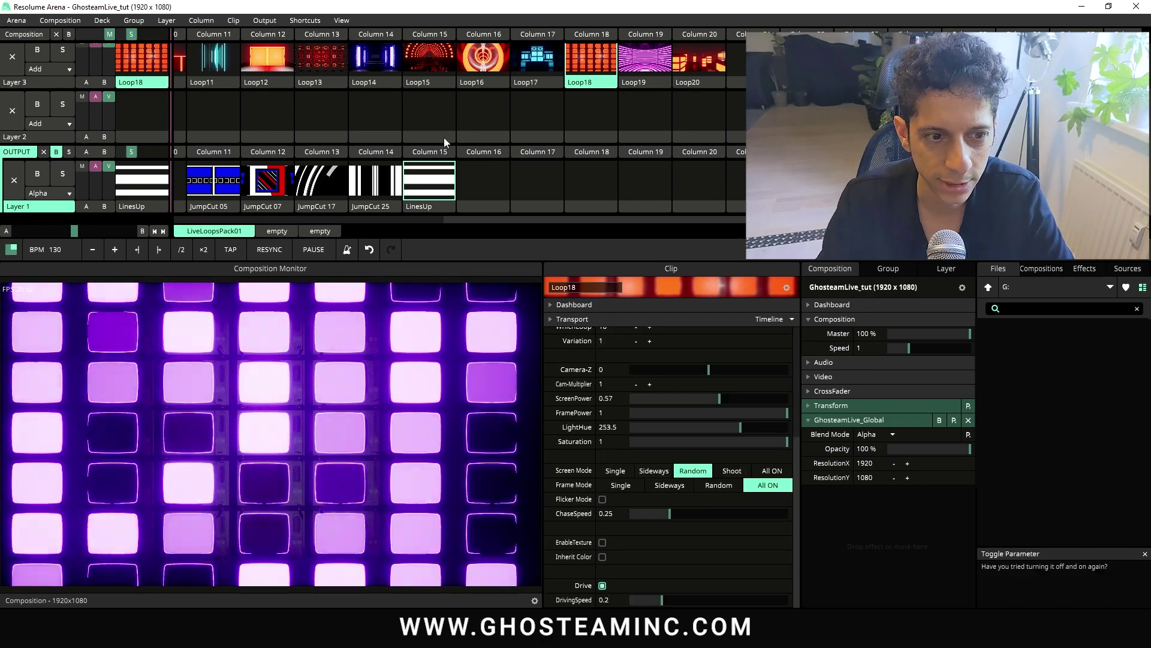
{"action": "left_click", "coordinate": [603, 542]}
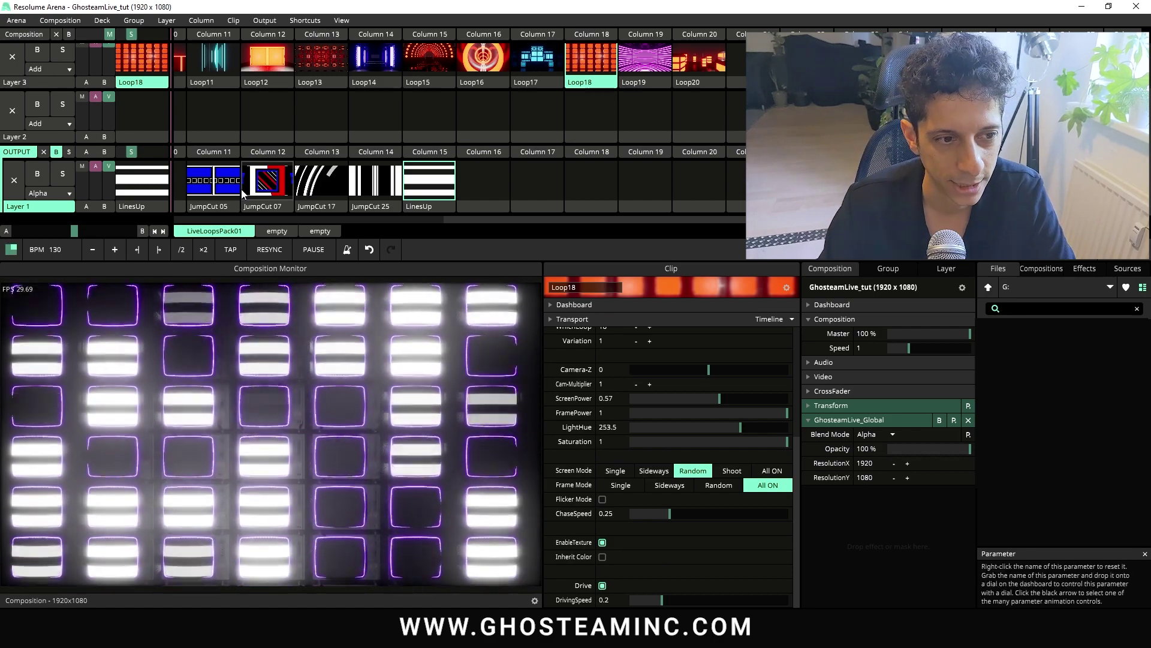
{"action": "left_click", "coordinate": [213, 180]}
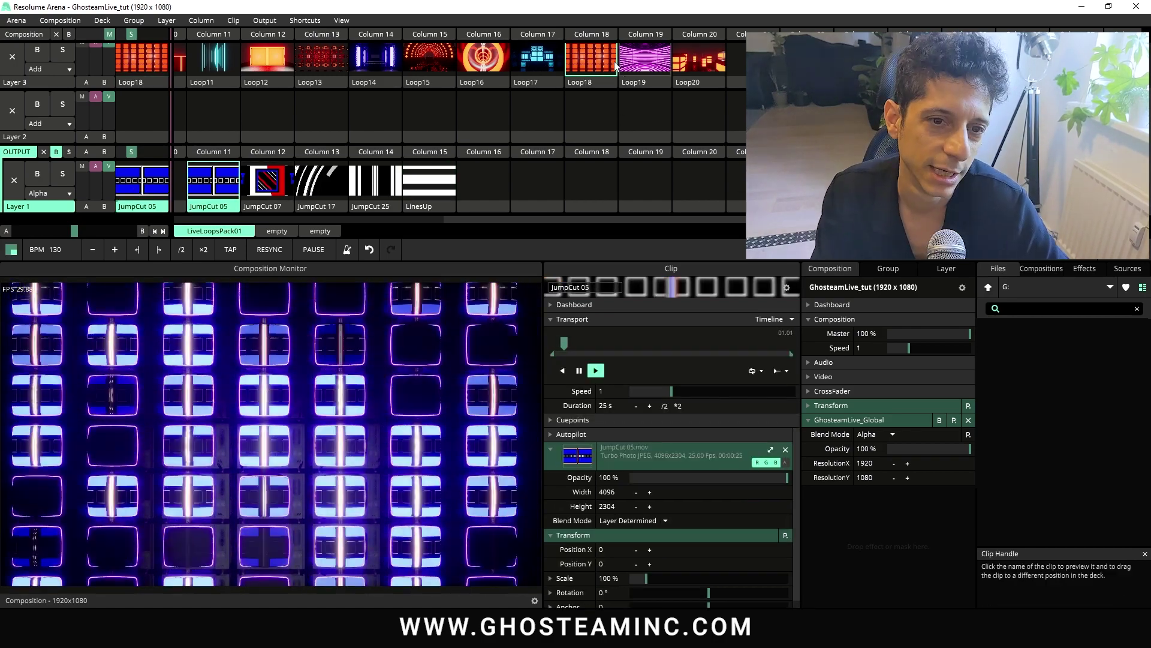
{"action": "left_click", "coordinate": [267, 180]}
{"action": "left_click", "coordinate": [597, 58]}
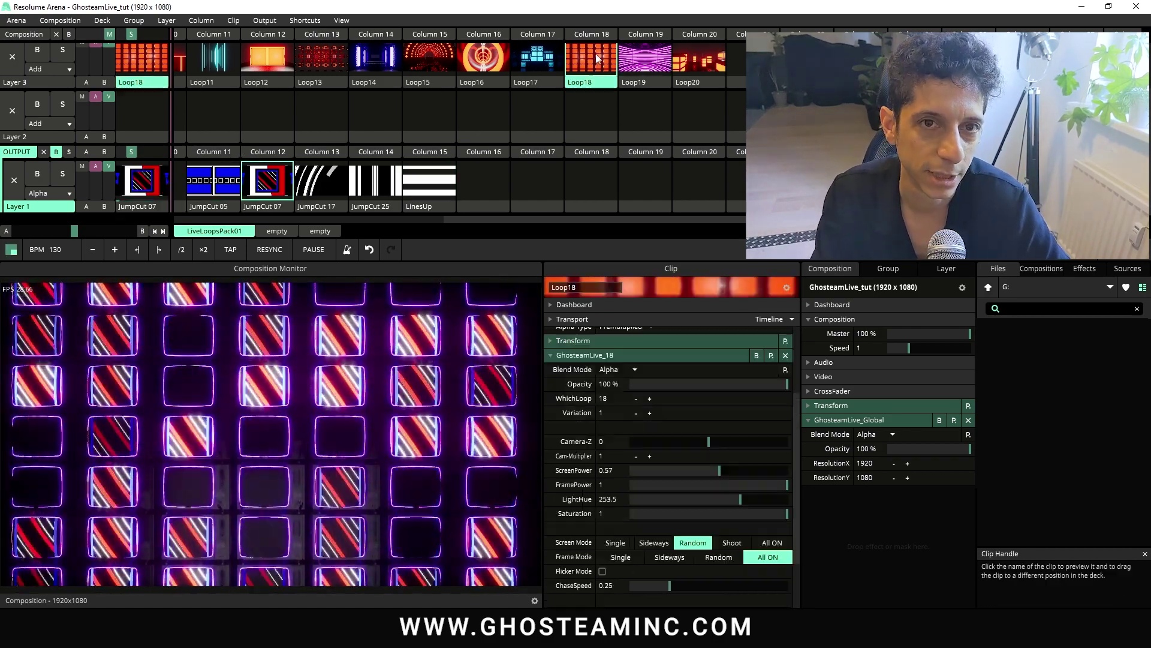
{"action": "scroll", "coordinate": [697, 487], "scroll_direction": "down", "scroll_amount": 2}
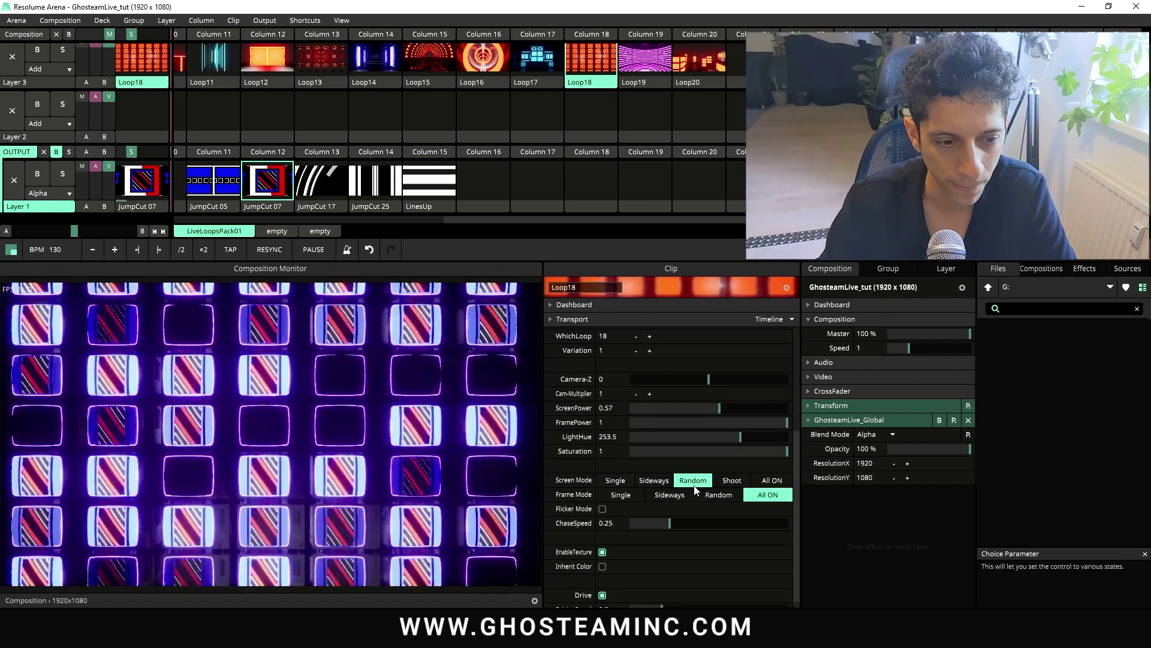
- Launch Loop19 and turn on Rotate Cam, EnableTexture and SpreadTexure
{"action": "left_click", "coordinate": [645, 58]}
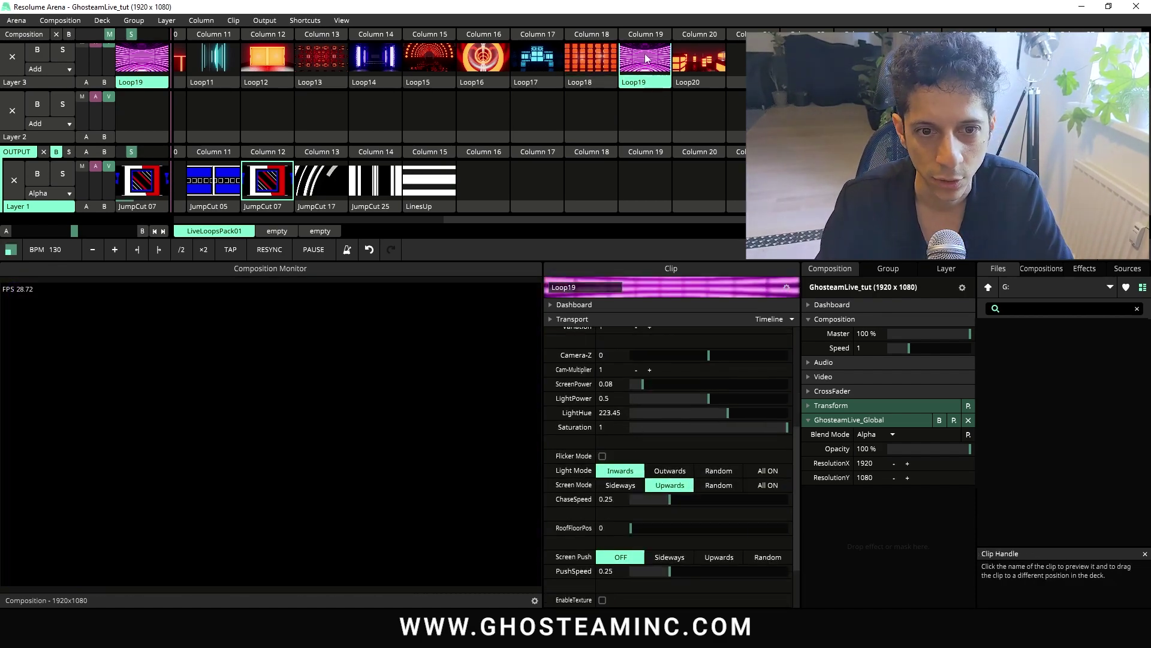
{"action": "scroll", "coordinate": [700, 482], "scroll_direction": "down", "scroll_amount": 2}
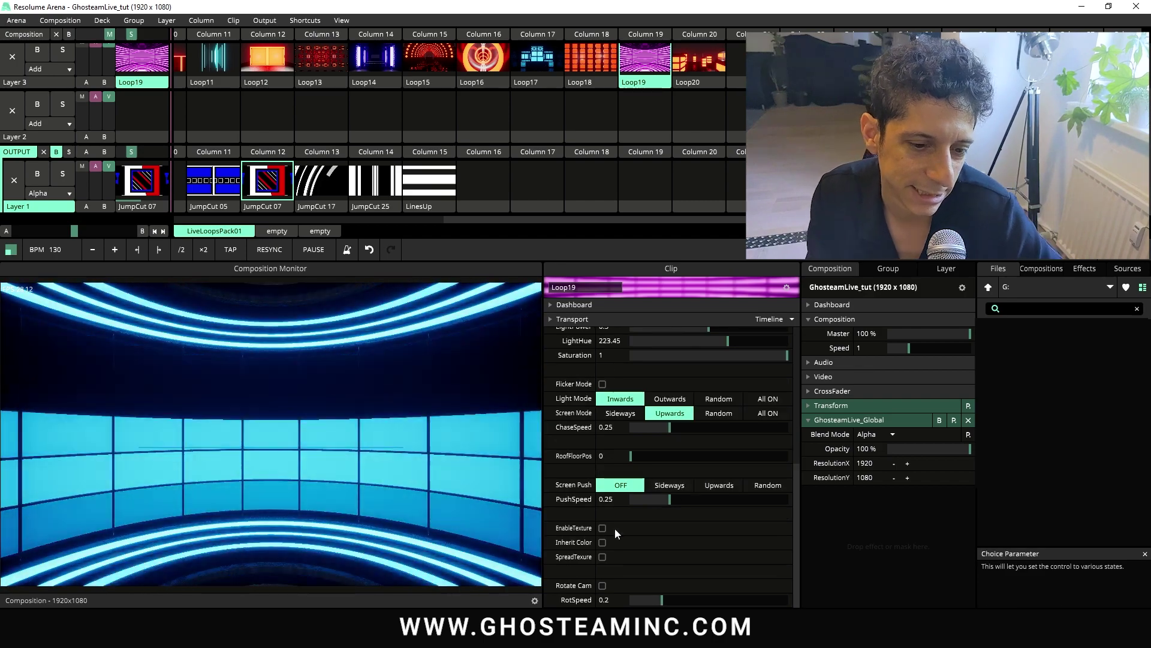
{"action": "left_click", "coordinate": [602, 584]}
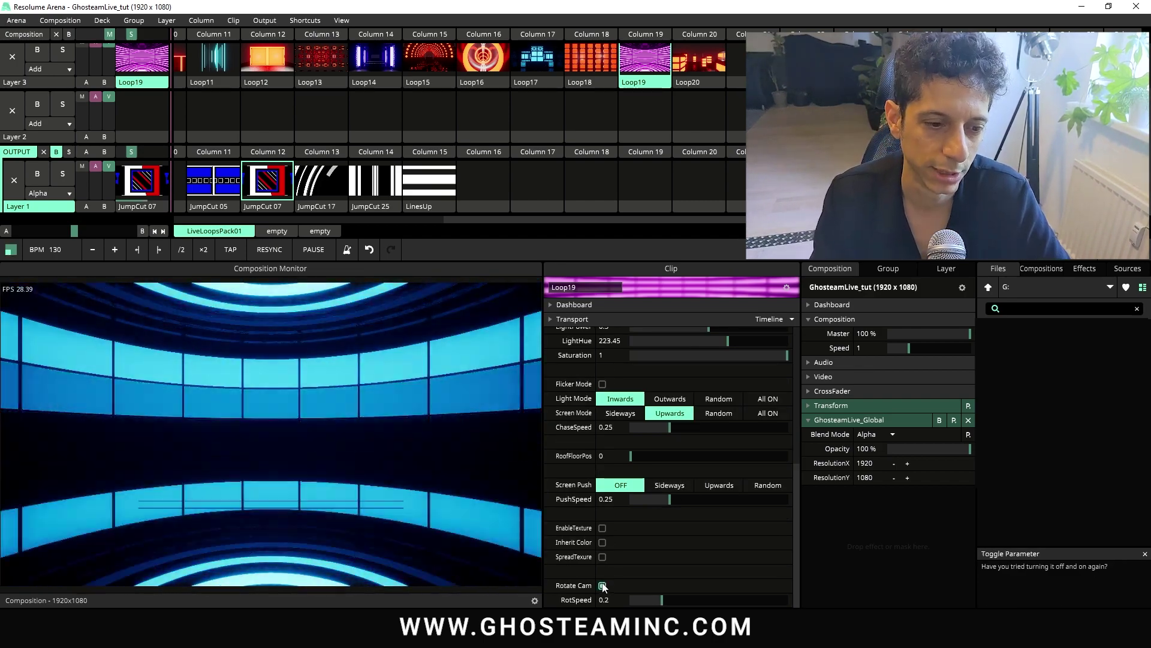
{"action": "left_click", "coordinate": [602, 526]}
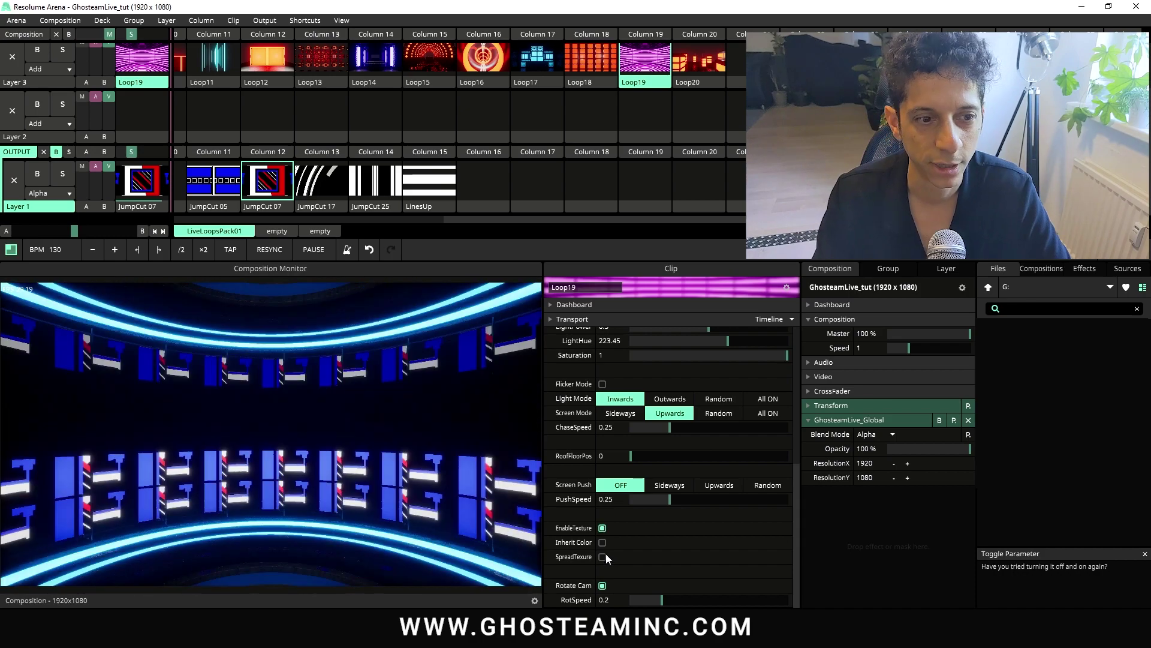
{"action": "left_click", "coordinate": [603, 556]}
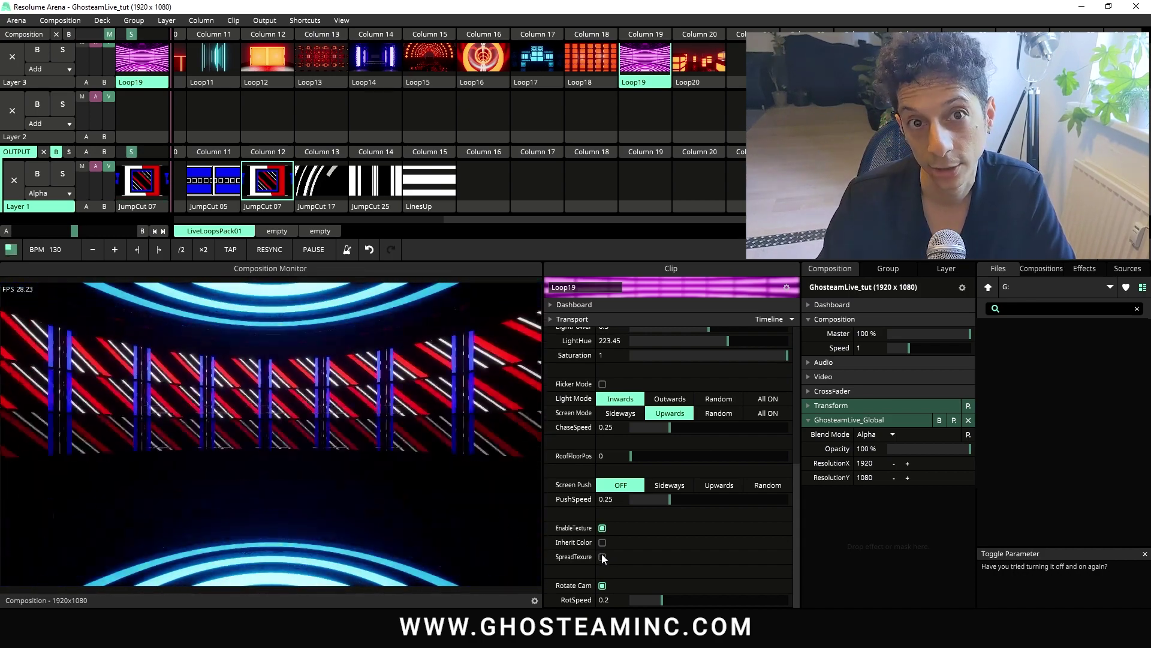
{"action": "left_click", "coordinate": [602, 557]}
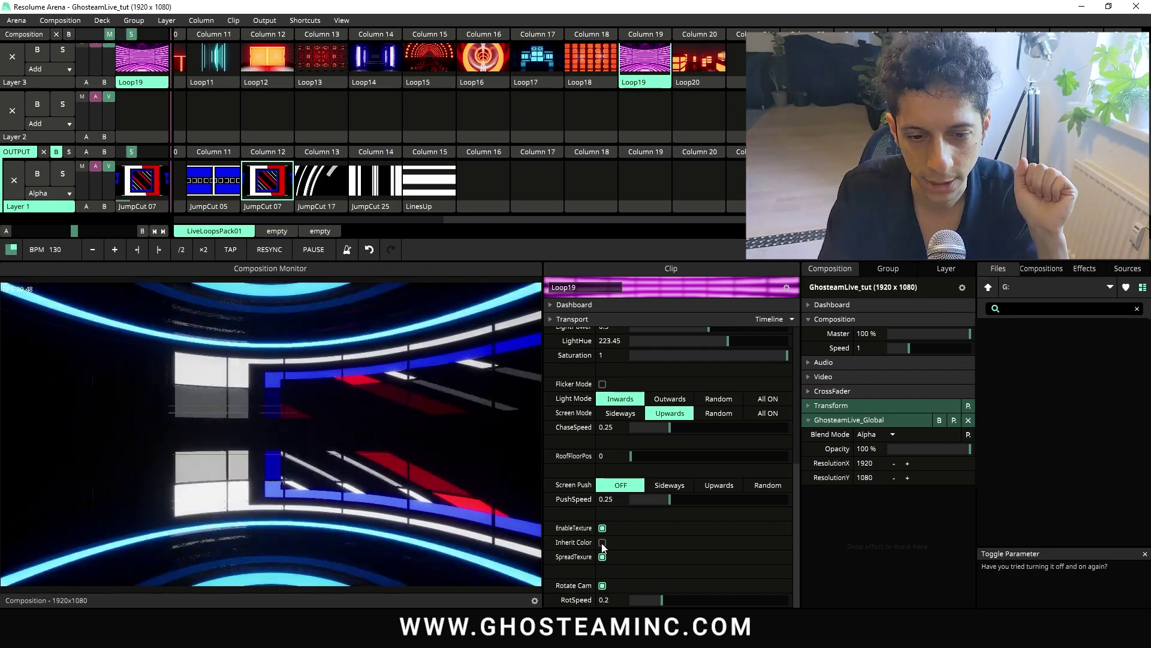
- Lower Loop19's RoofFloorPos to 0.79 and bring up its animation menu
{"action": "scroll", "coordinate": [624, 476], "scroll_direction": "up", "scroll_amount": 4}
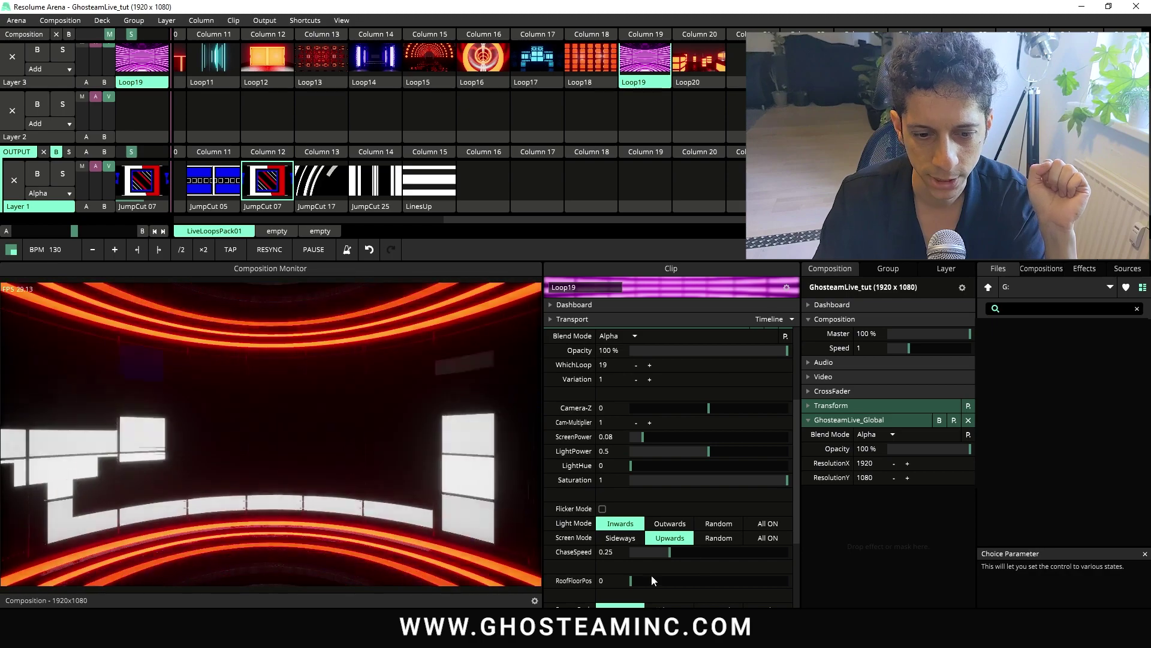
{"action": "scroll", "coordinate": [611, 529], "scroll_direction": "down", "scroll_amount": 2}
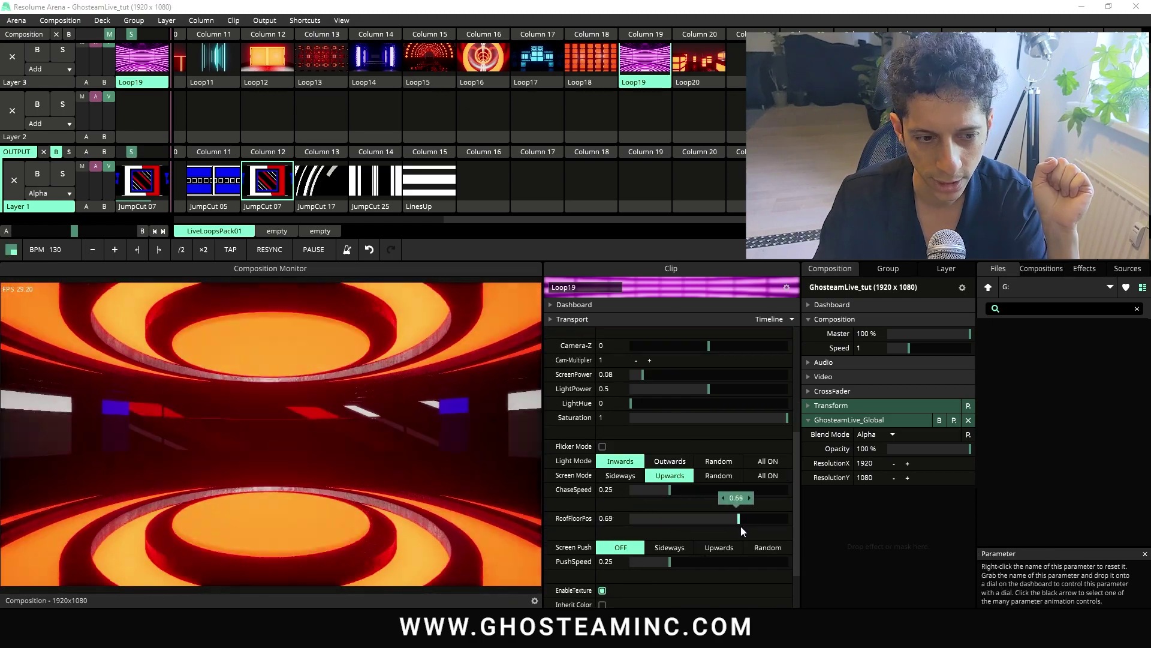
{"action": "left_click_drag", "start_coordinate": [774, 528], "coordinate": [755, 528]}
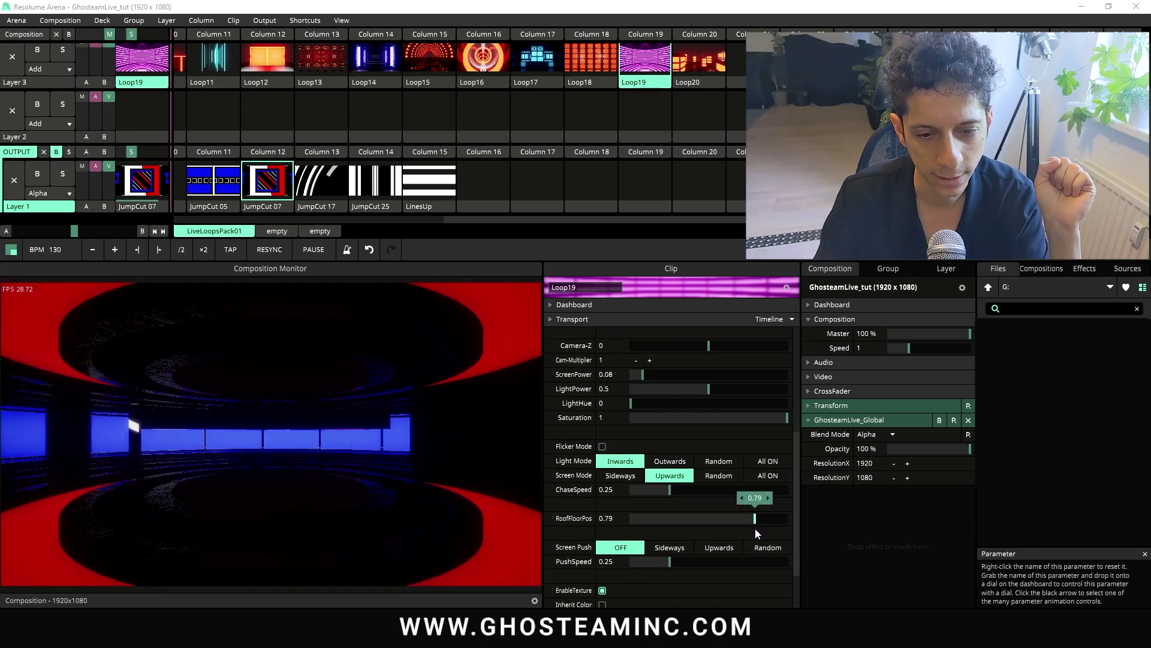
{"action": "left_click", "coordinate": [550, 518]}
- Animate RoofFloorPos on a timeline in Bounce mode
{"action": "left_click", "coordinate": [575, 391]}
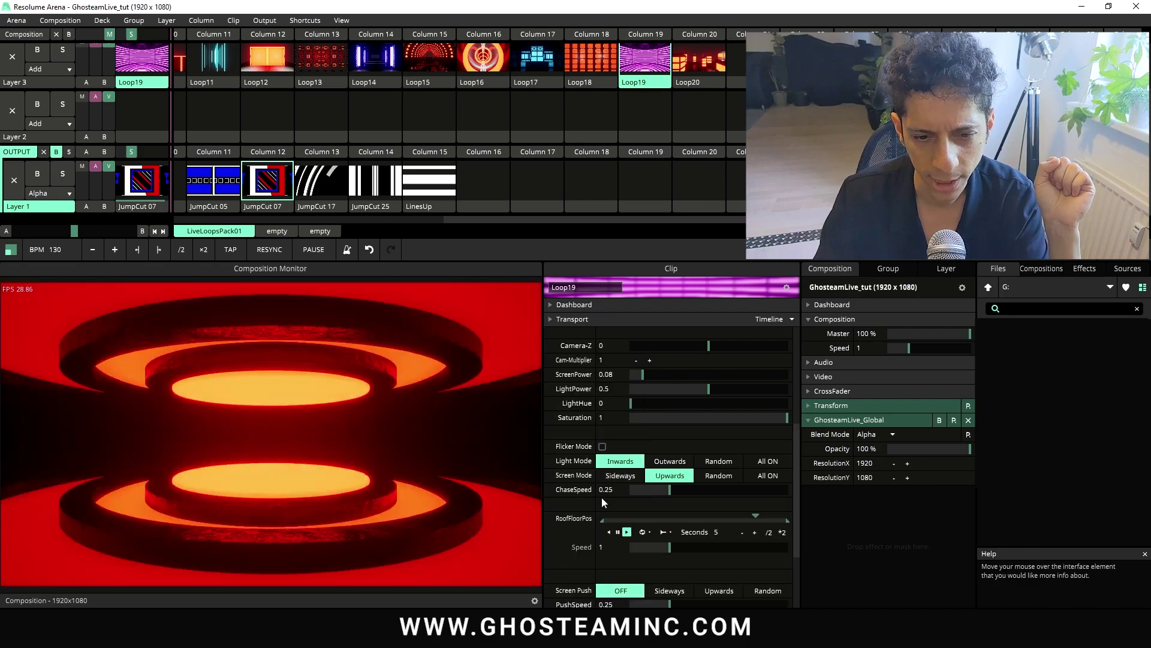
{"action": "left_click", "coordinate": [642, 470]}
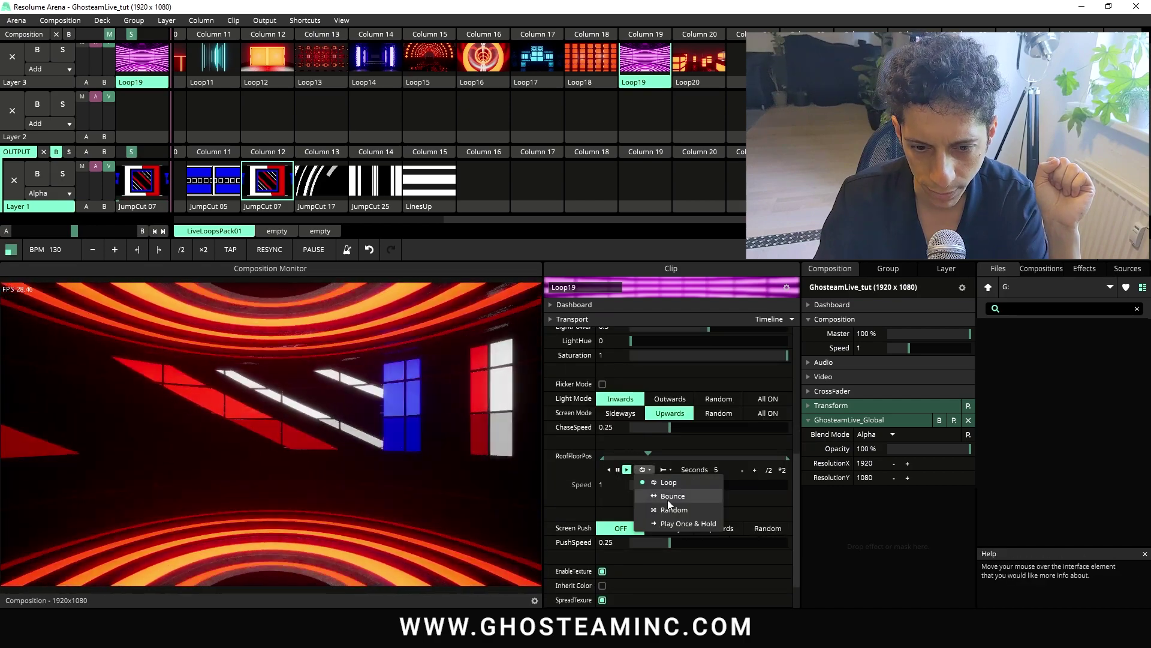
{"action": "left_click", "coordinate": [668, 499]}
- Add an Exponential In/Out envelope and shorten the cycle to about 4 seconds
{"action": "left_click", "coordinate": [550, 456]}
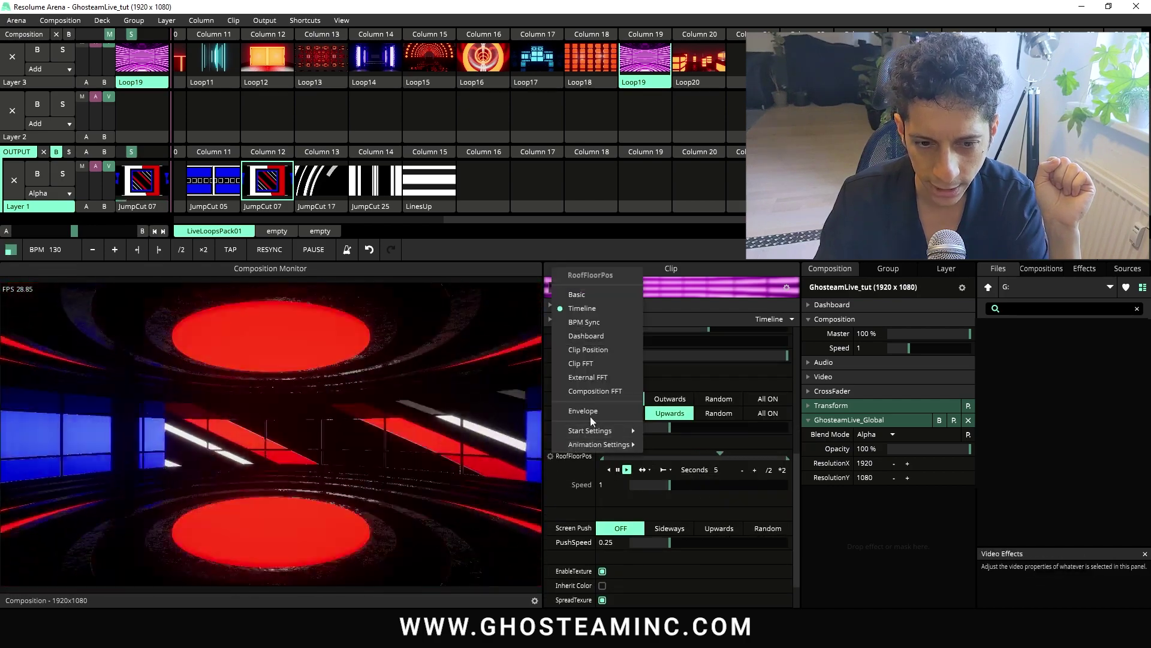
{"action": "left_click", "coordinate": [590, 416]}
{"action": "left_click", "coordinate": [729, 591]}
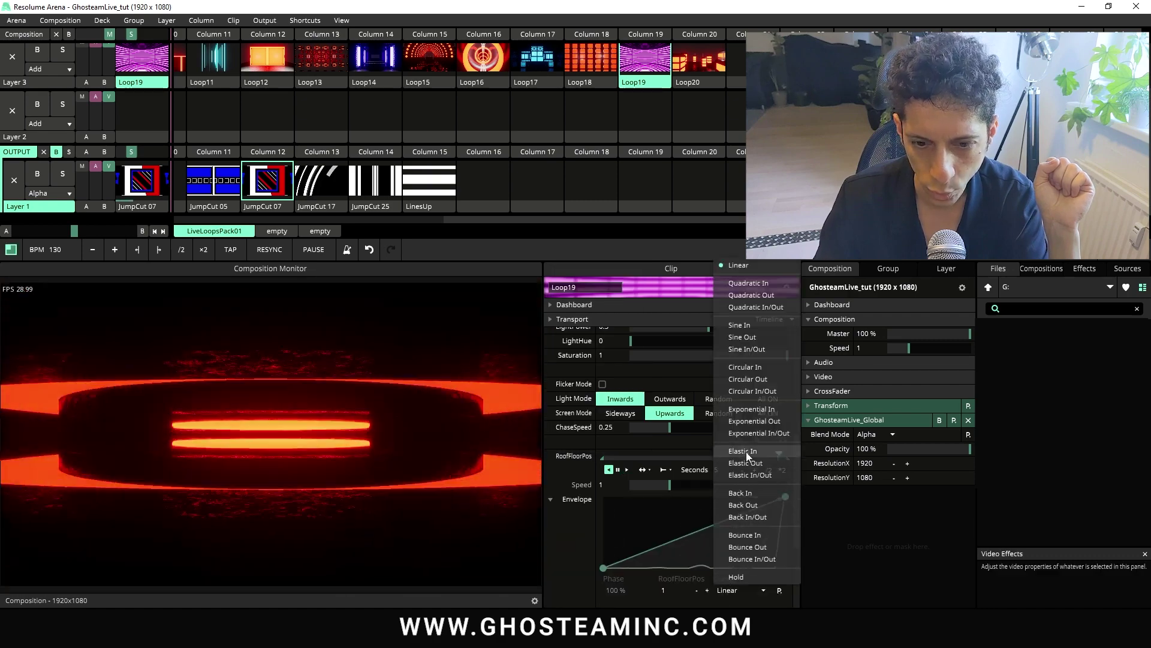
{"action": "left_click", "coordinate": [753, 433]}
{"action": "left_click_drag", "start_coordinate": [789, 456], "coordinate": [599, 459]}
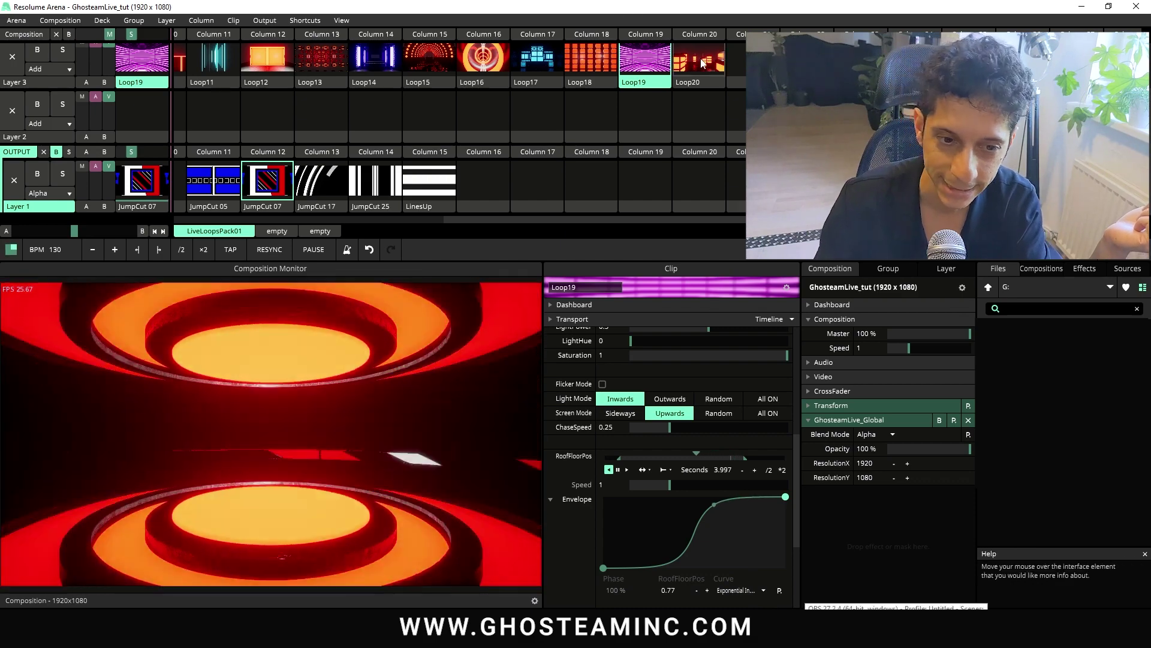
- Start the Loop20 clip playing
{"action": "left_click", "coordinate": [703, 63]}
{"action": "scroll", "coordinate": [680, 498], "scroll_direction": "down", "scroll_amount": 3}
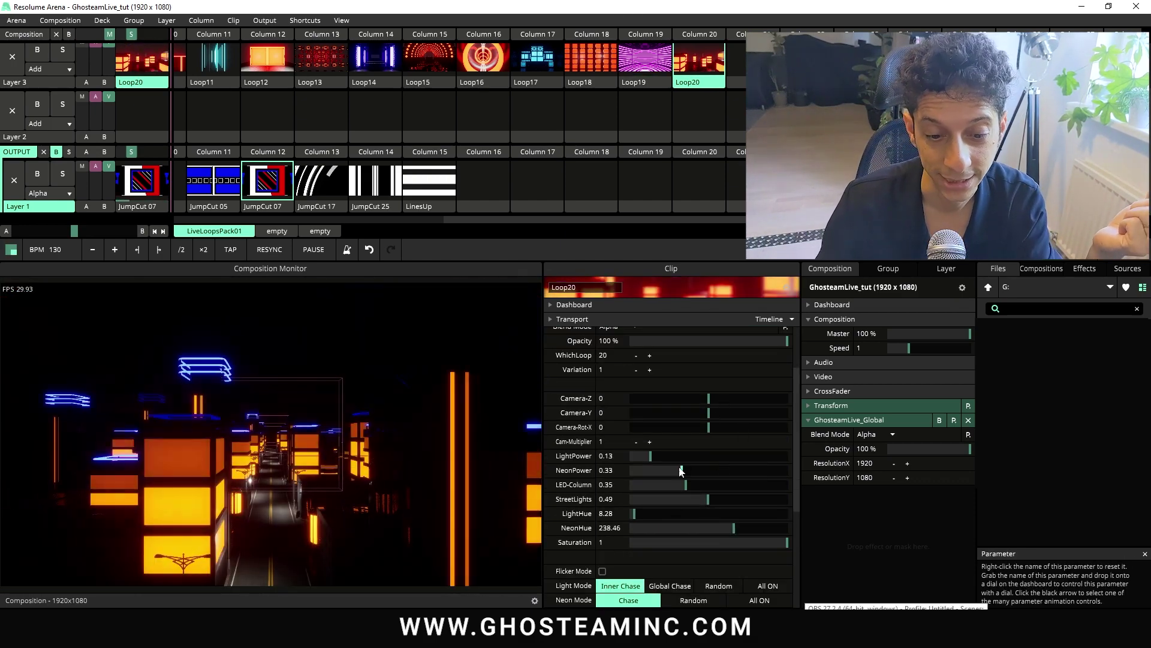
{"action": "scroll", "coordinate": [601, 562], "scroll_direction": "down", "scroll_amount": 9}
{"action": "scroll", "coordinate": [729, 445], "scroll_direction": "up", "scroll_amount": 9}
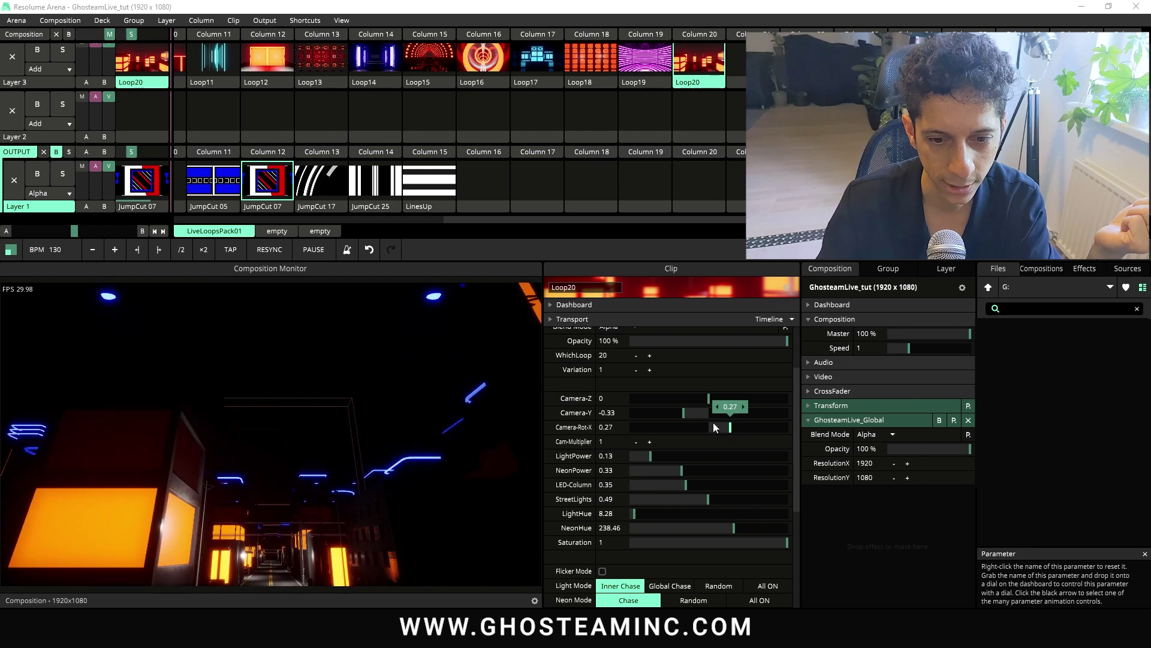
{"action": "scroll", "coordinate": [669, 466], "scroll_direction": "down", "scroll_amount": 6}
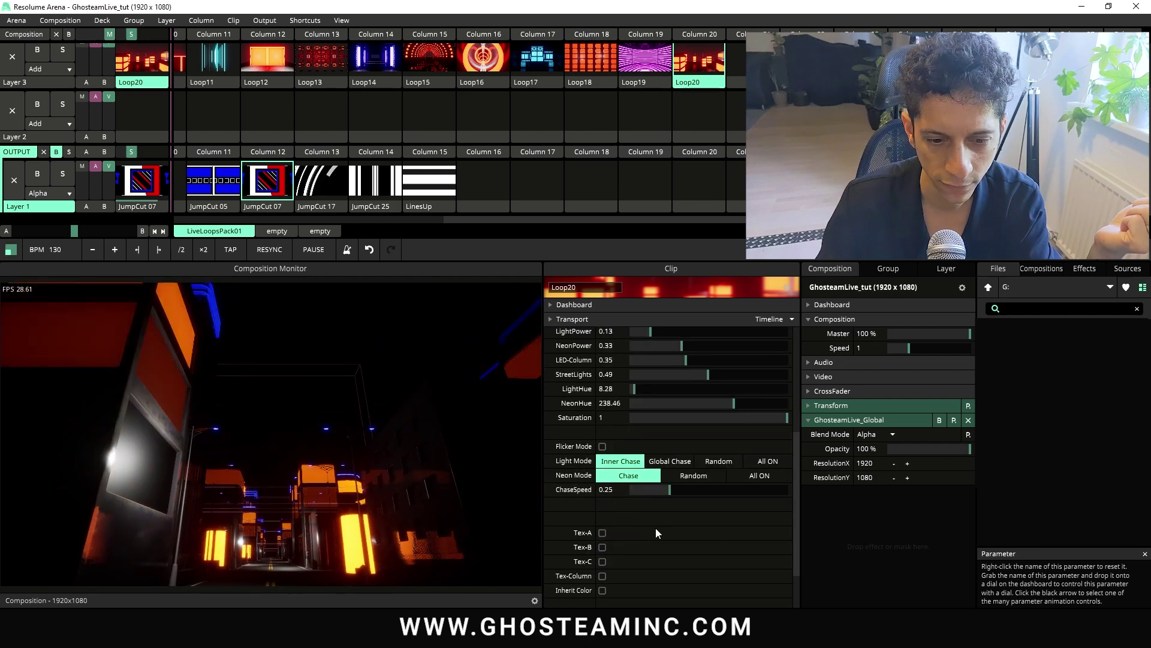
- Enable the third texture set (Tex-C) and reset NeonHue to 0 (red)
{"action": "left_click", "coordinate": [603, 561]}
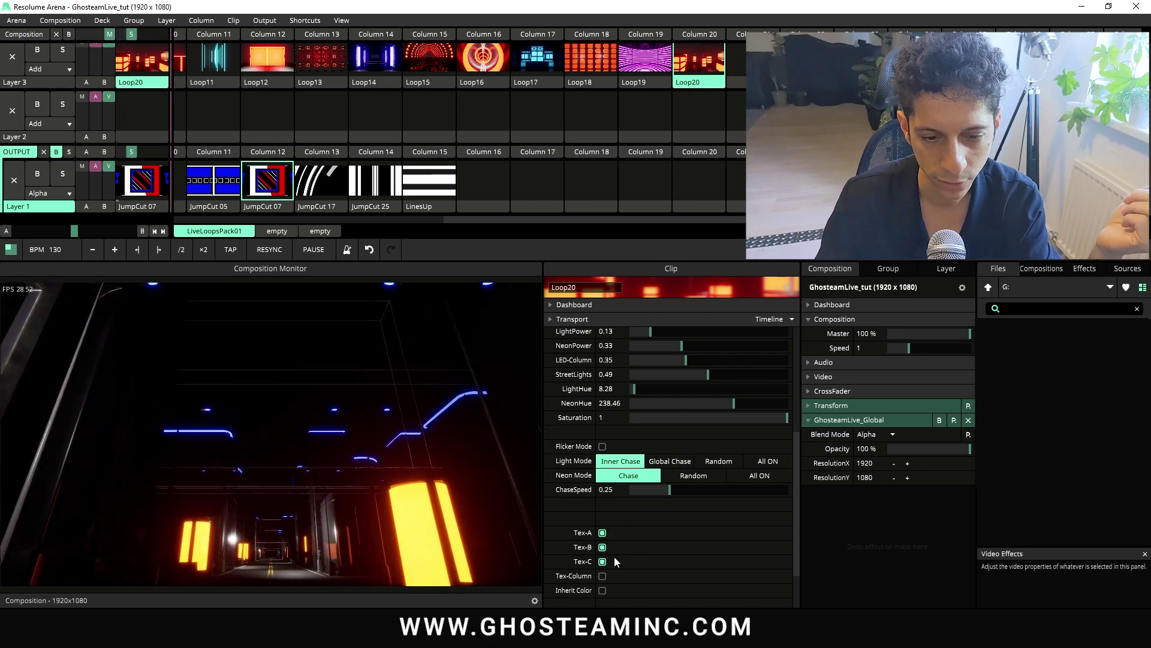
{"action": "scroll", "coordinate": [646, 504], "scroll_direction": "up", "scroll_amount": 3}
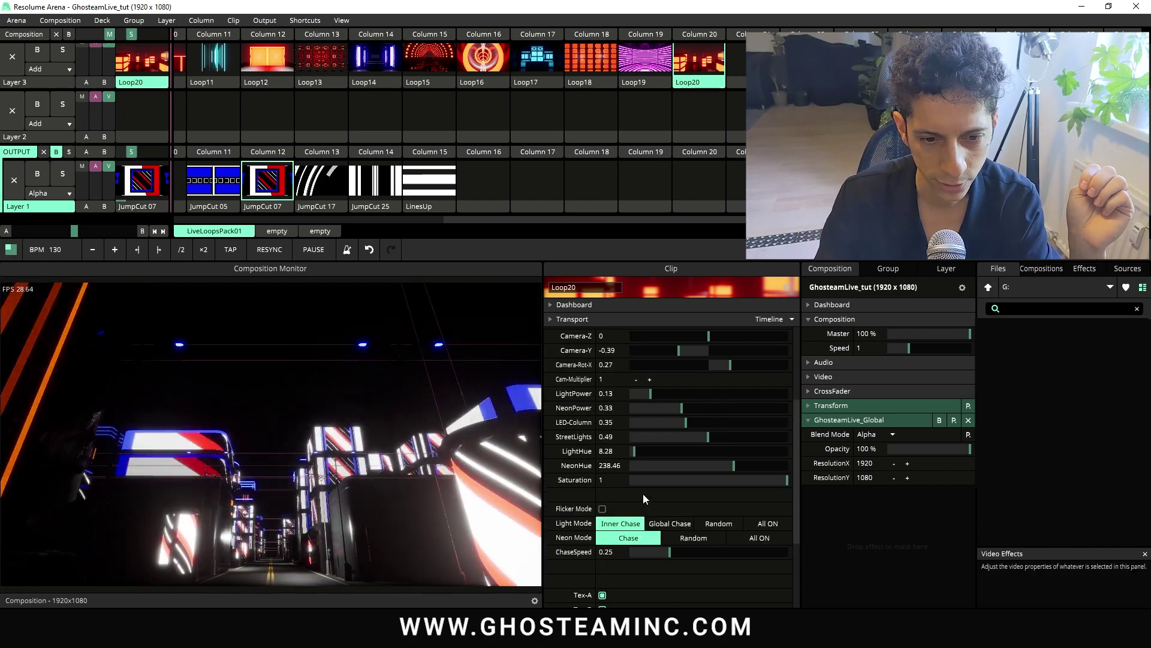
{"action": "double_click", "coordinate": [708, 466]}
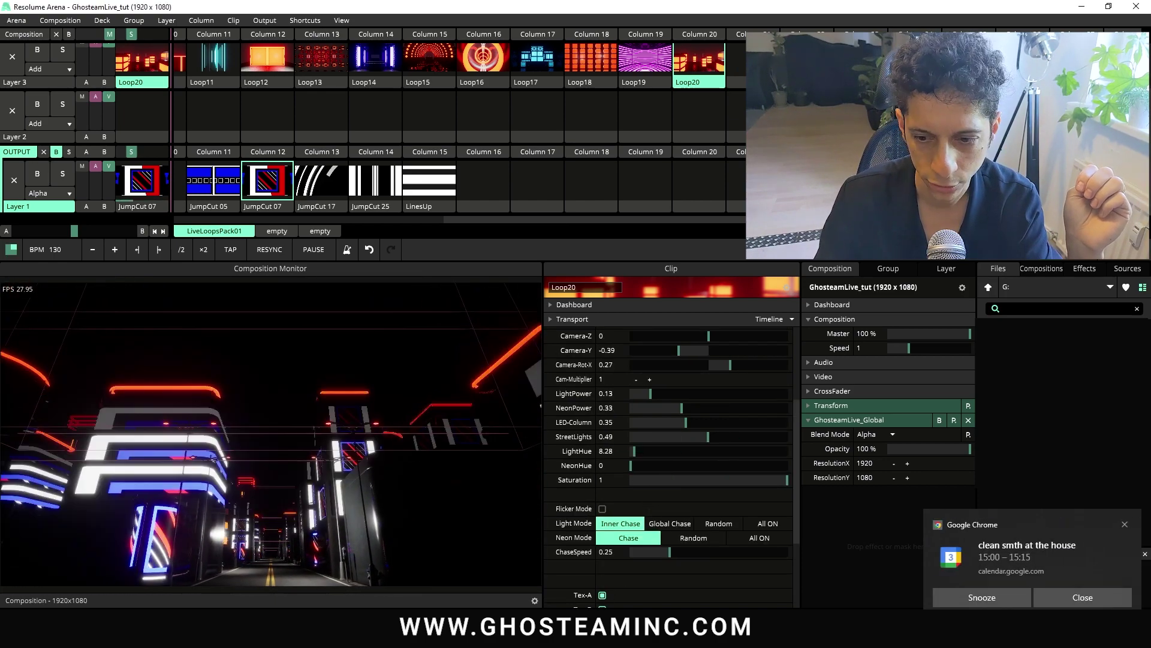
- Dismiss the calendar popup, stop the Z-Rot camera roll, and set Camera-Y -0.2, Rot-X 0.32
{"action": "left_click", "coordinate": [1014, 592]}
{"action": "scroll", "coordinate": [664, 560], "scroll_direction": "down", "scroll_amount": 6}
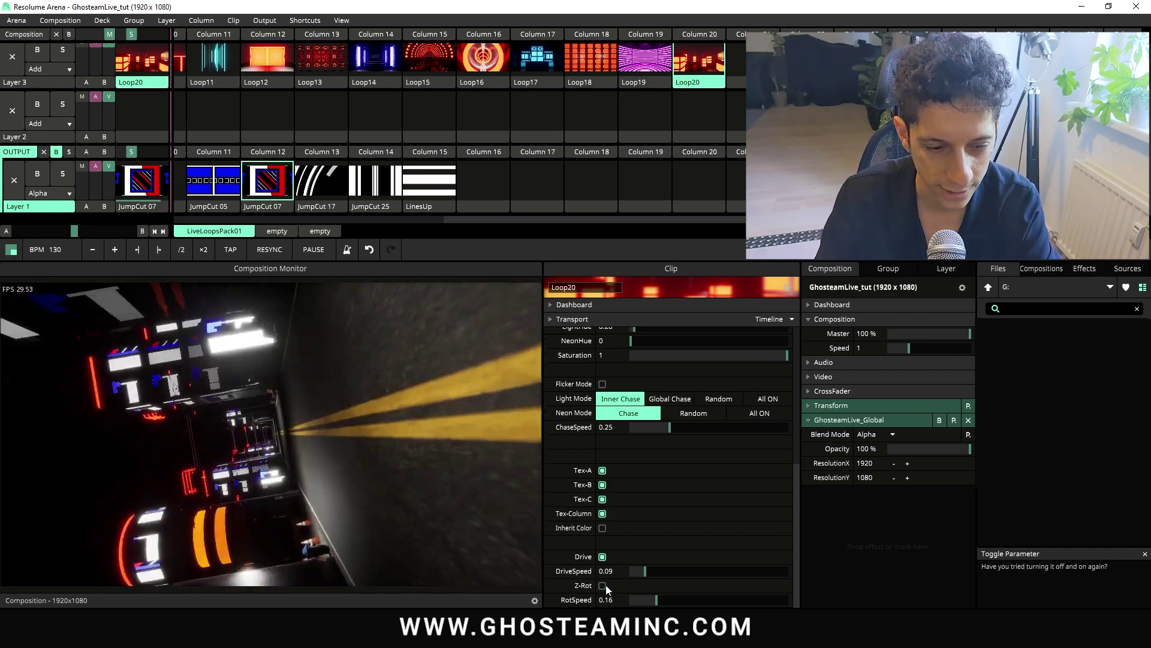
{"action": "left_click", "coordinate": [603, 585]}
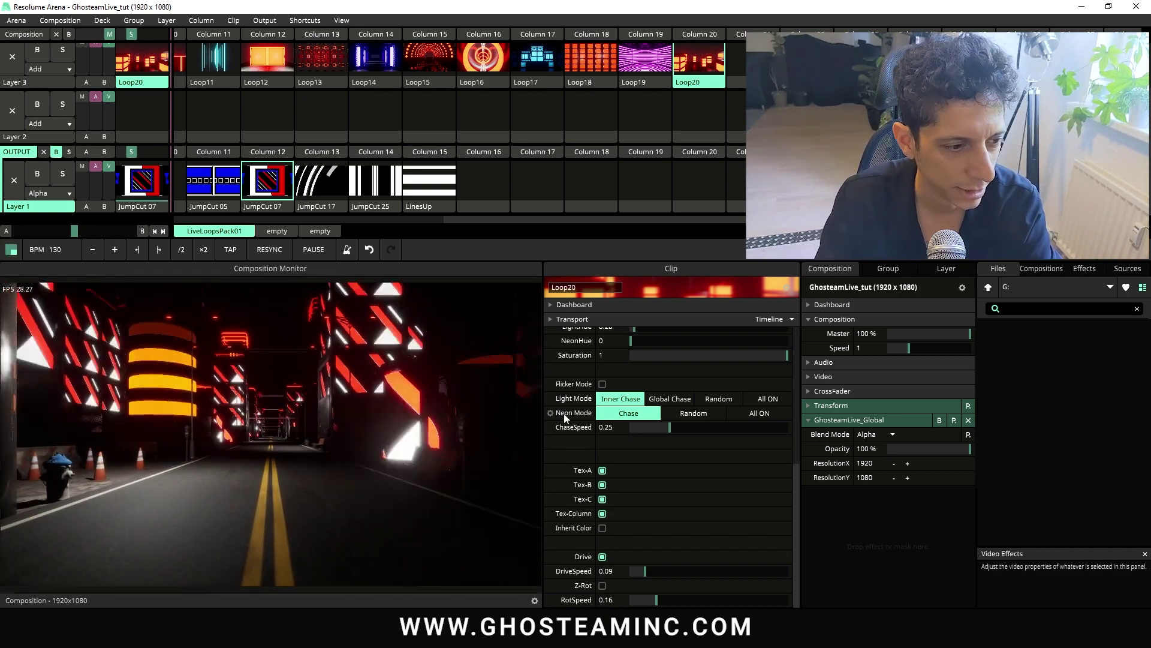
{"action": "scroll", "coordinate": [661, 461], "scroll_direction": "up", "scroll_amount": 6}
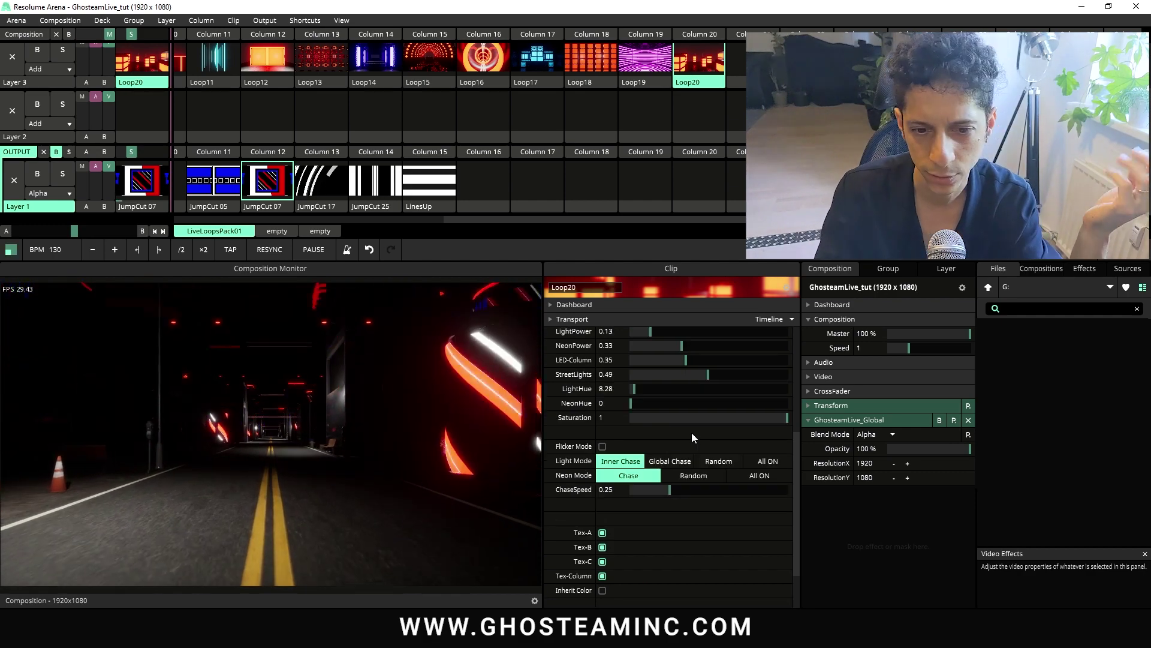
{"action": "left_click_drag", "start_coordinate": [679, 475], "coordinate": [734, 490]}
- Toggle Flicker Mode on and off, then shift NeonHue to about 51 (green)
{"action": "scroll", "coordinate": [706, 489], "scroll_direction": "down", "scroll_amount": 4}
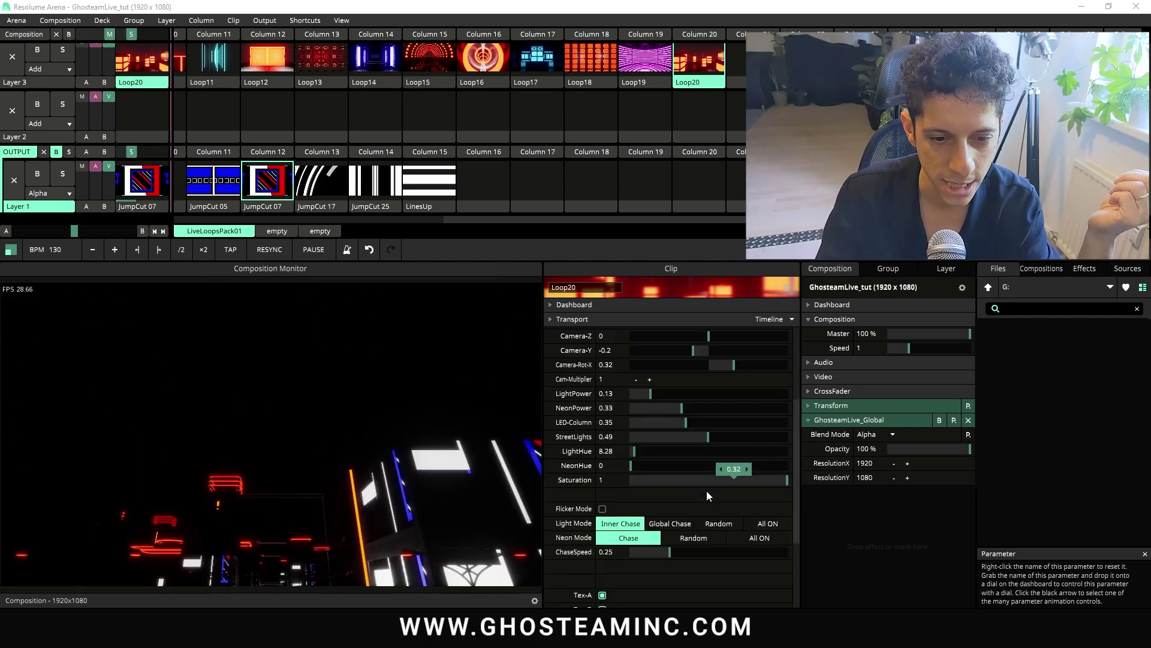
{"action": "left_click", "coordinate": [604, 508]}
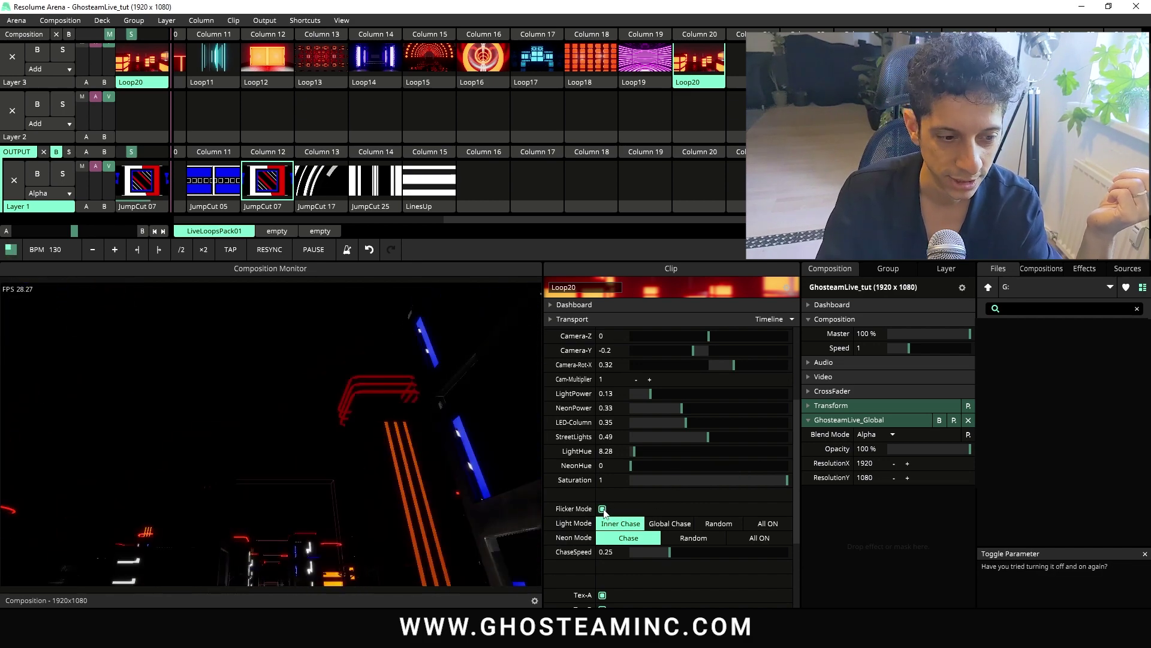
{"action": "left_click", "coordinate": [603, 509]}
{"action": "left_click_drag", "start_coordinate": [631, 465], "coordinate": [582, 472]}
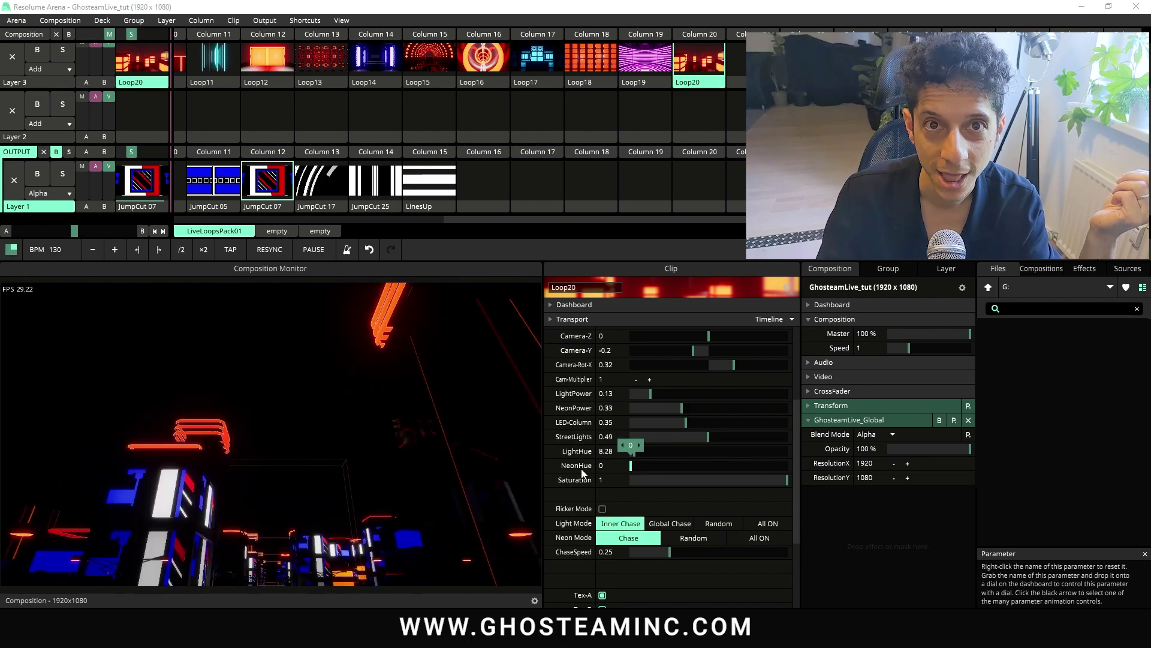